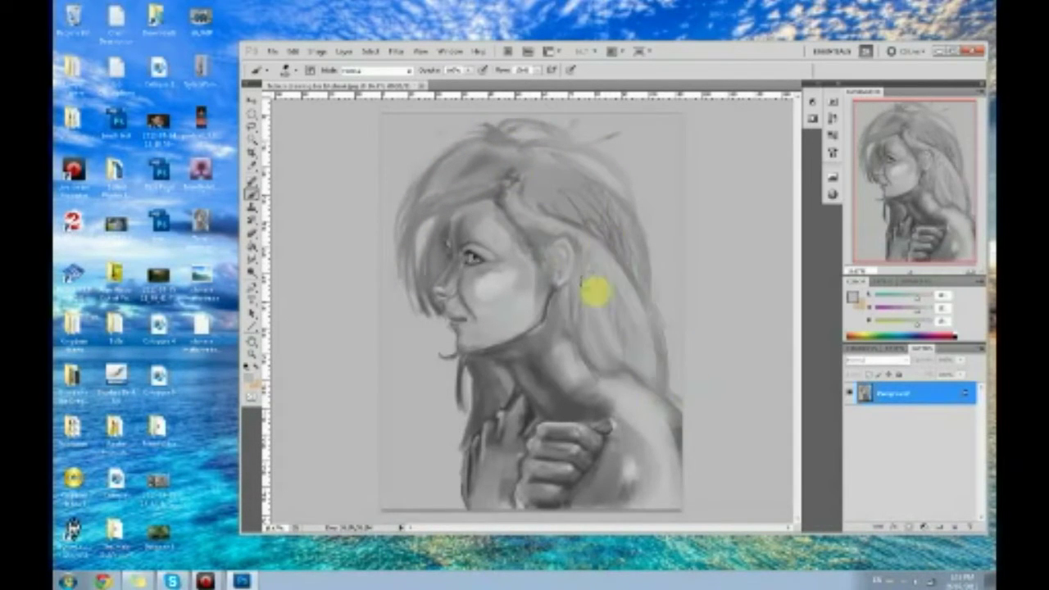
Lower the brush opacity and paint over the dark sketch lines in the hair to soften them.
left_click_drag(468, 69, 435, 75)
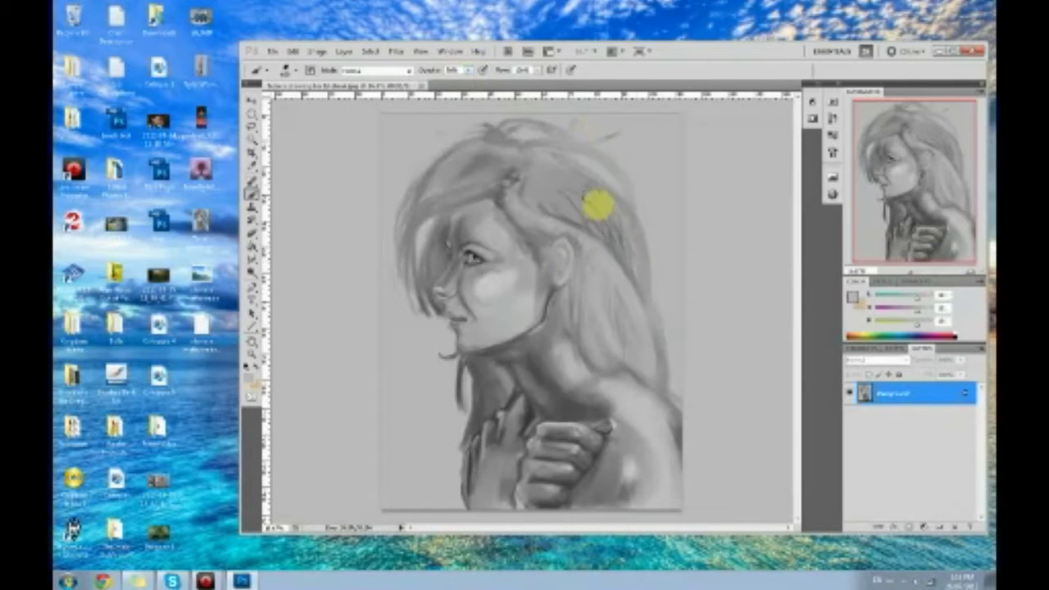
mouse_move(453, 399)
left_mouse_down()
mouse_move(490, 398)
mouse_move(515, 432)
mouse_move(613, 416)
mouse_move(583, 418)
mouse_move(595, 413)
mouse_move(477, 360)
mouse_move(520, 340)
mouse_move(568, 285)
mouse_move(443, 357)
mouse_move(456, 246)
mouse_move(473, 321)
mouse_move(424, 310)
mouse_move(430, 198)
mouse_move(431, 399)
mouse_move(435, 258)
mouse_move(414, 296)
left_mouse_up()
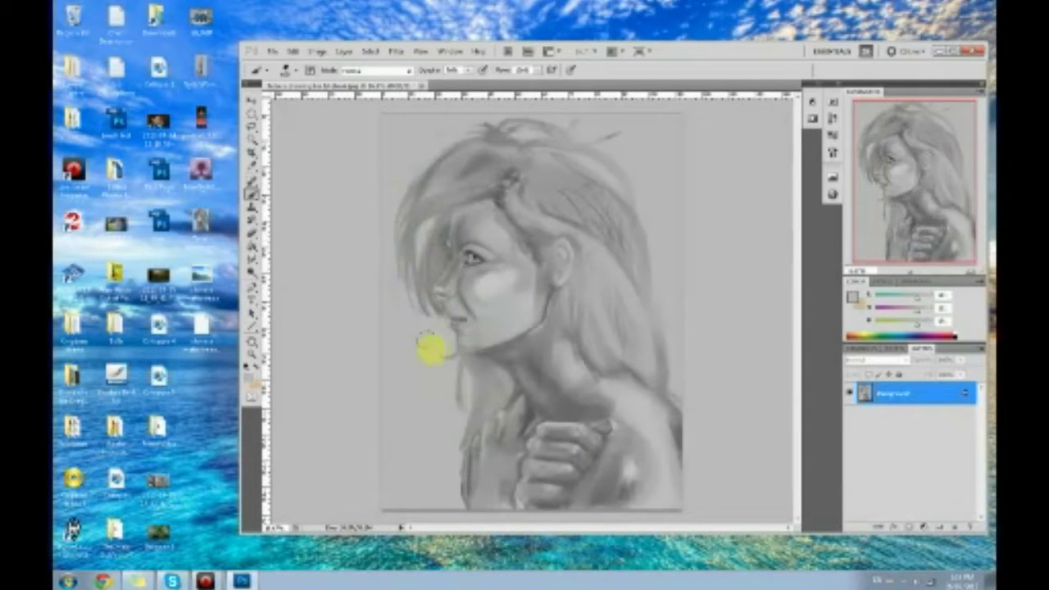
mouse_move(519, 180)
left_mouse_down()
mouse_move(499, 183)
mouse_move(527, 208)
left_mouse_up()
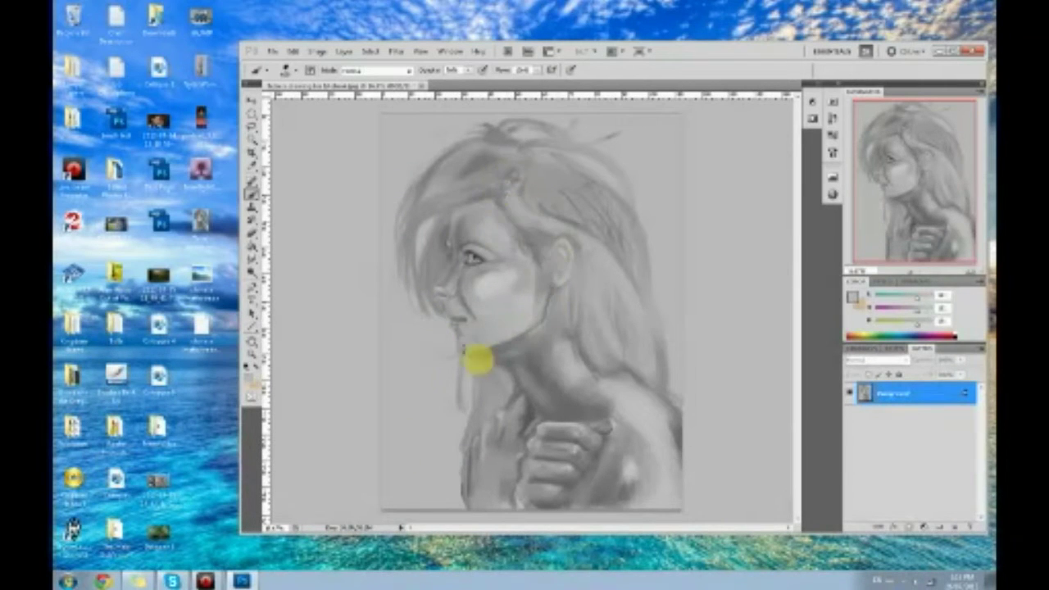
Adjust the brush size and paint background grey over the loose hair strands in front of and below the chin.
key("bracketright")
key("bracketright")
key("bracketright")
key("bracketleft")
key("bracketleft")
key("bracketleft")
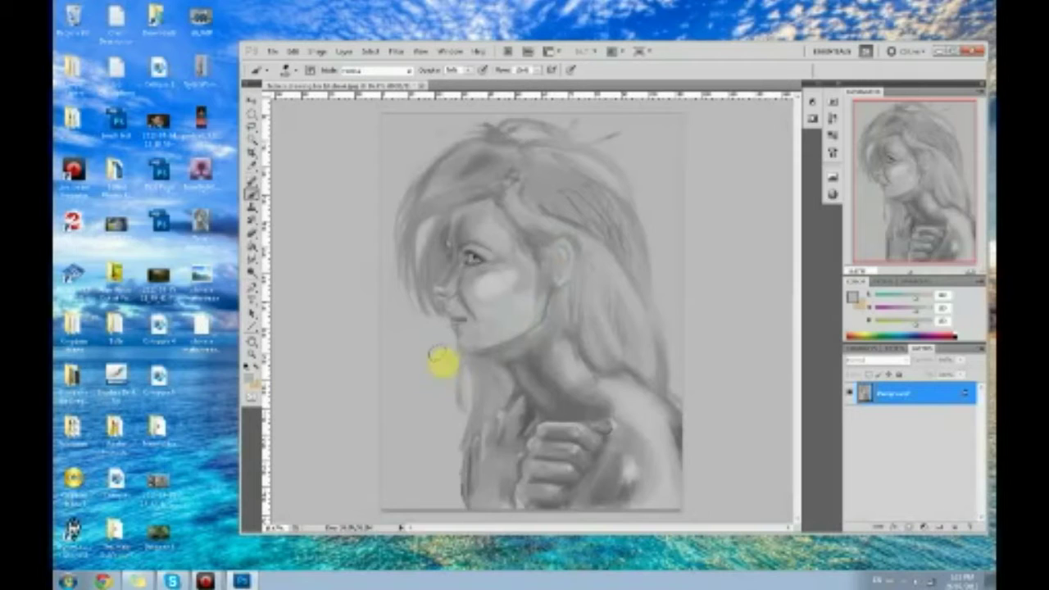
mouse_move(440, 368)
left_mouse_down()
mouse_move(471, 386)
mouse_move(454, 396)
mouse_move(447, 351)
mouse_move(432, 377)
left_mouse_up()
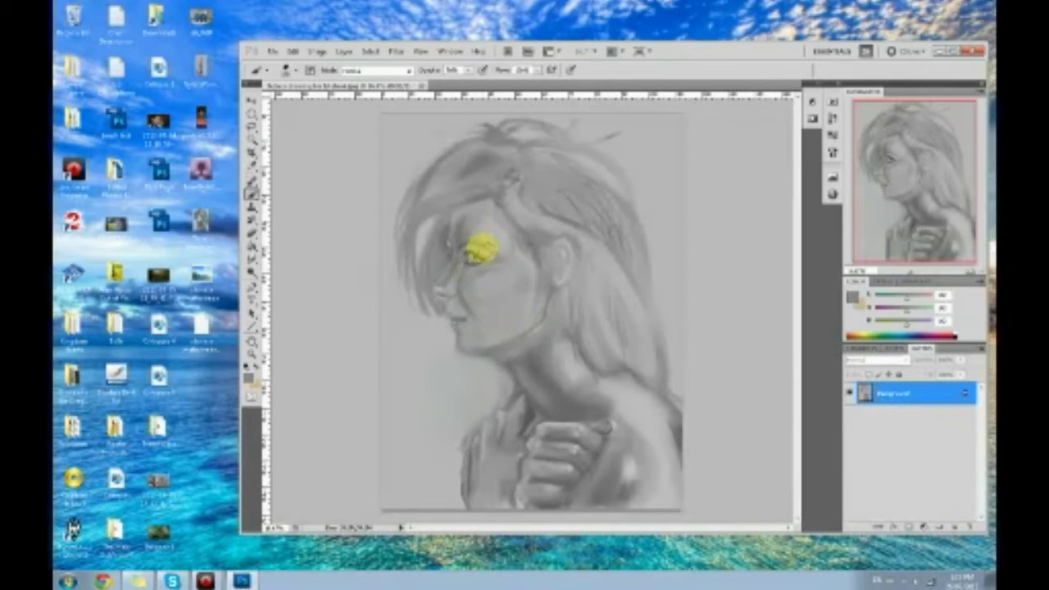
Repaint the eye, eyelid and eyebrow softly with greys sampled from around the eye.
left_click(455, 258, "alt")
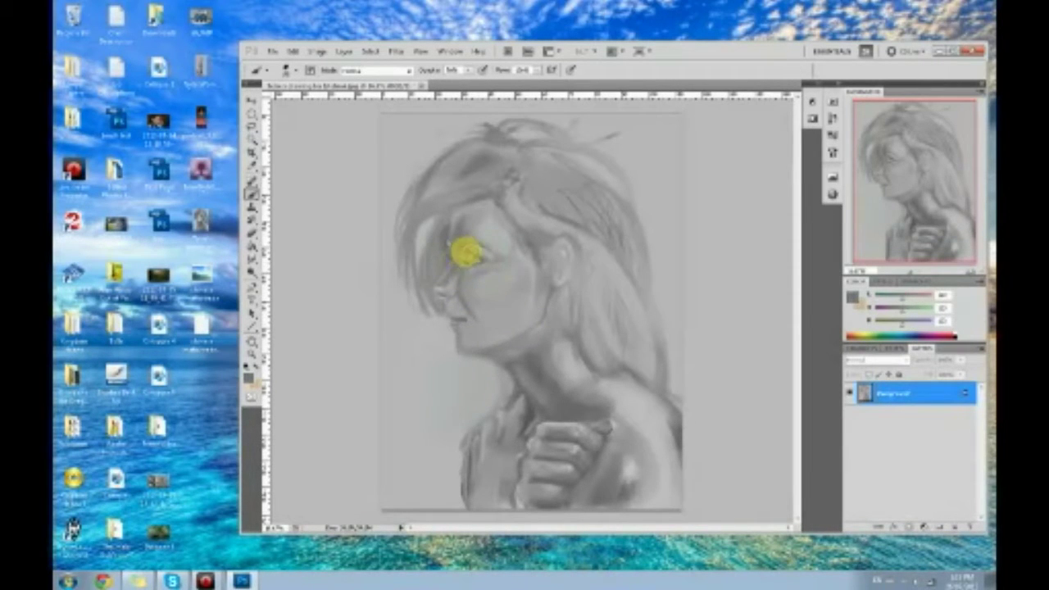
left_click(475, 251, "alt")
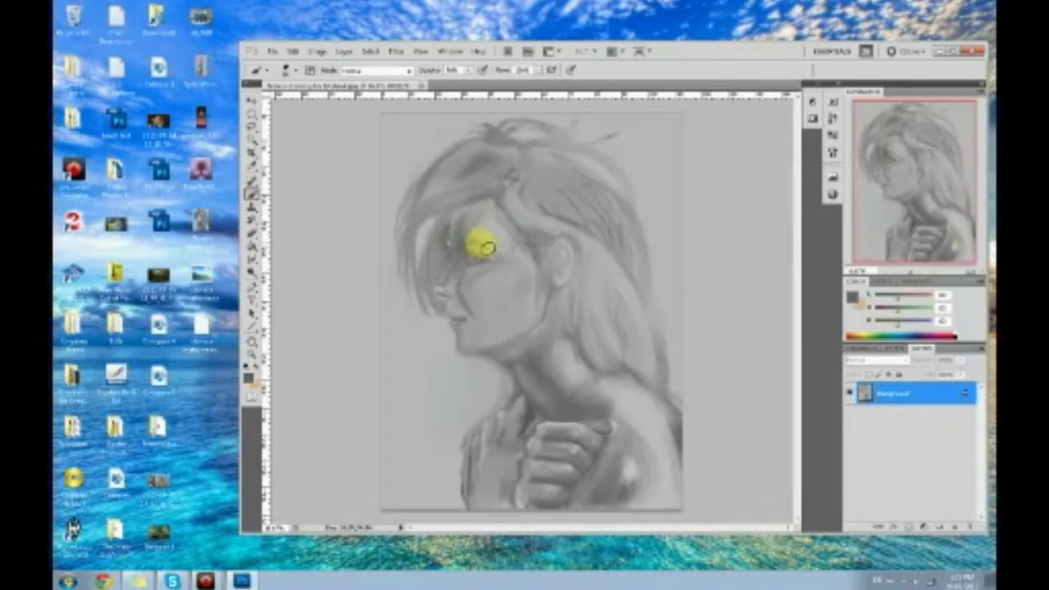
left_click(469, 232, "alt")
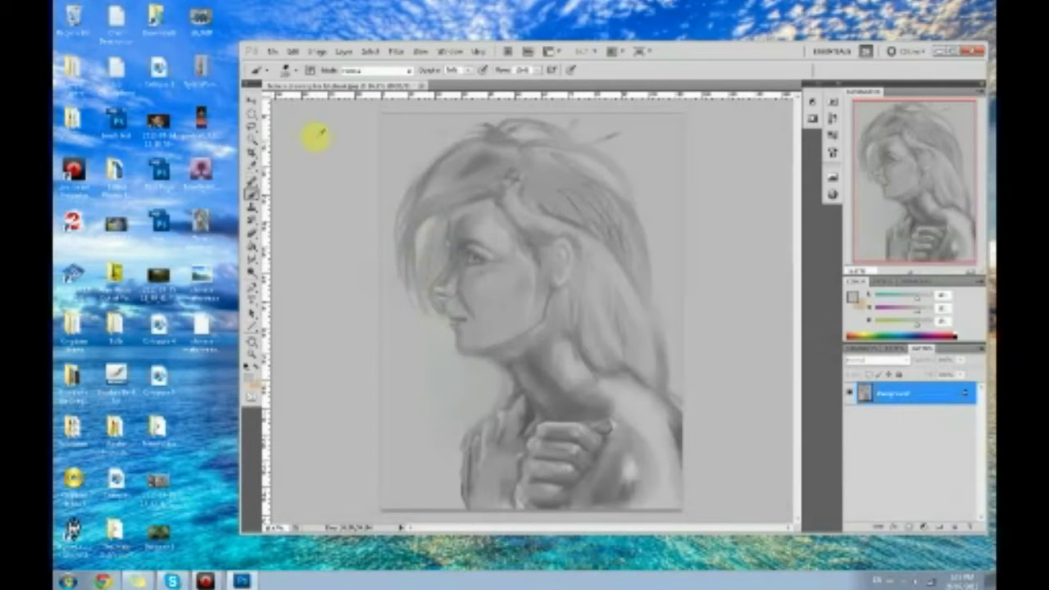
Sample greys from the brow area and shade the bridge of the nose down from the brow.
left_click(453, 247, "alt")
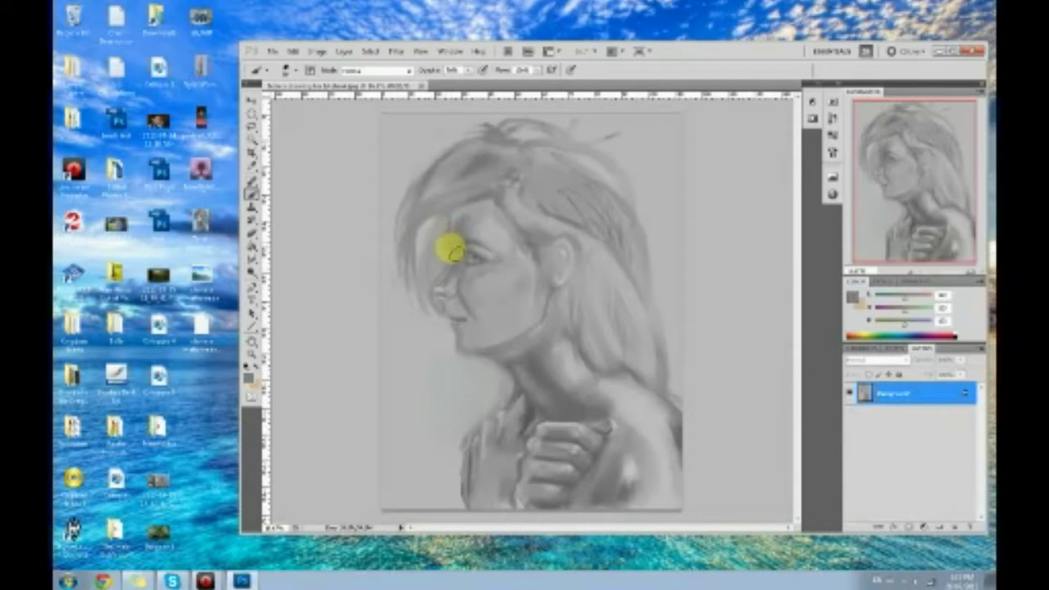
left_click(463, 216, "alt")
mouse_move(451, 232)
left_mouse_down()
mouse_move(456, 258)
mouse_move(438, 291)
mouse_move(459, 265)
mouse_move(458, 277)
left_mouse_up()
Blend the forehead into the temple and hairline with lighter greys sampled from the forehead.
left_click(492, 226, "alt")
left_click(479, 233, "alt")
mouse_move(484, 218)
left_mouse_down()
mouse_move(496, 207)
mouse_move(460, 229)
mouse_move(517, 228)
left_mouse_up()
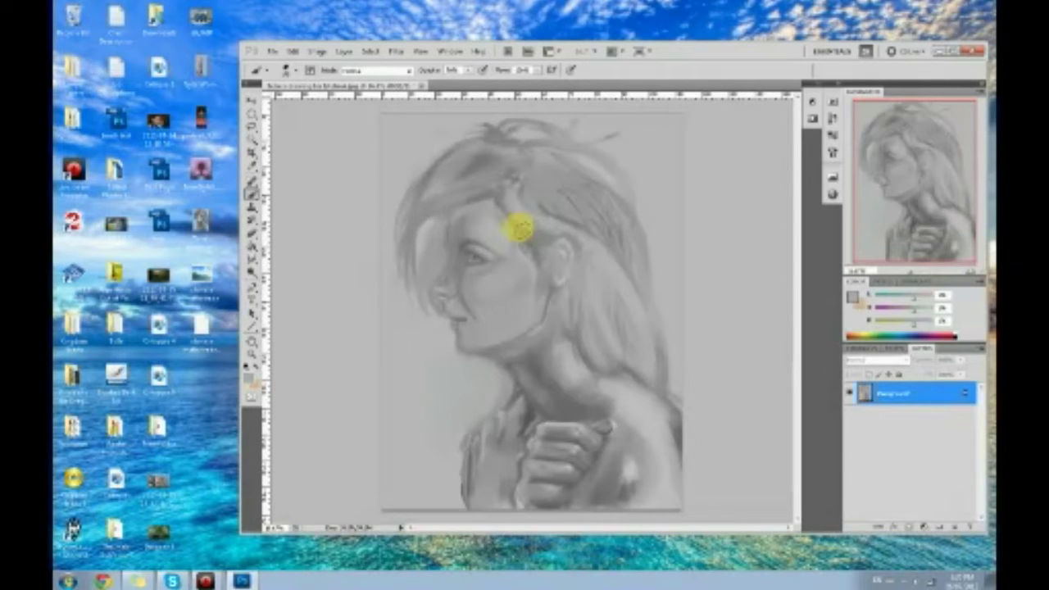
left_click_drag(519, 229, 537, 230)
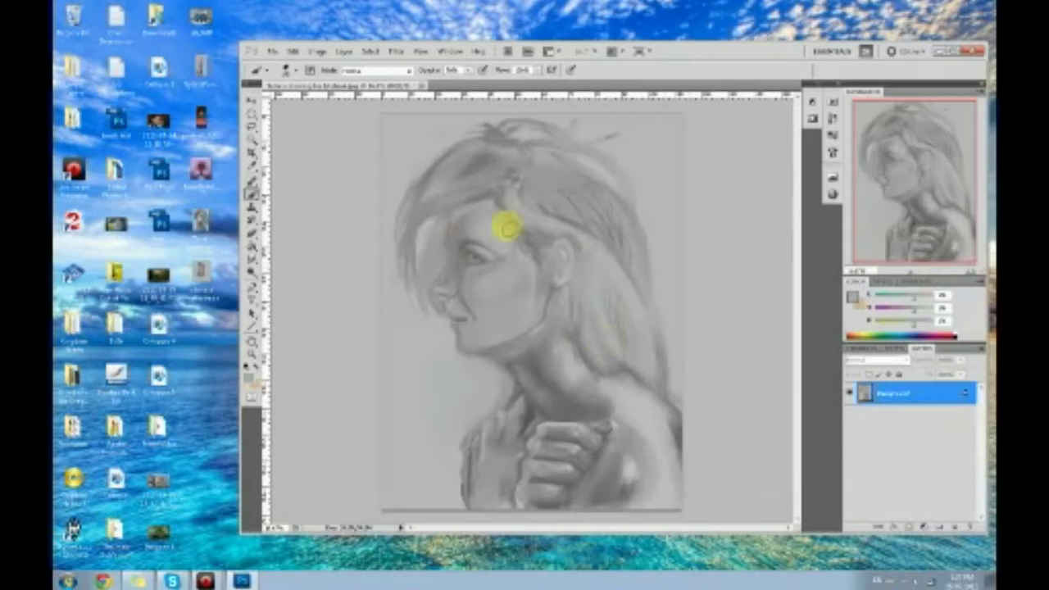
Refine the nose contour from the inner eye to the tip, alternating sampled dark and light greys.
left_click(463, 246, "alt")
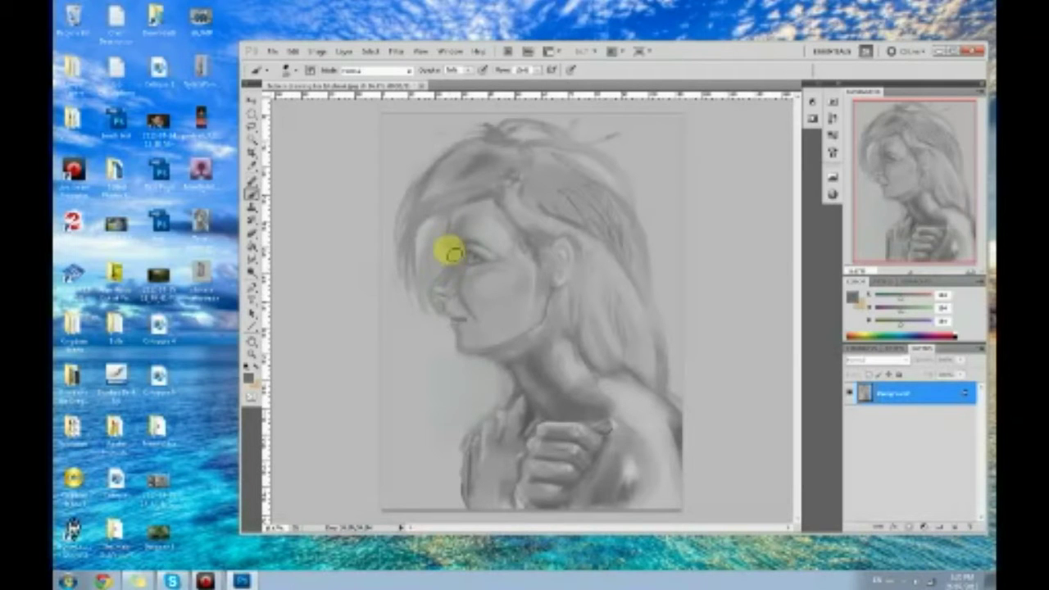
left_click(443, 257, "alt")
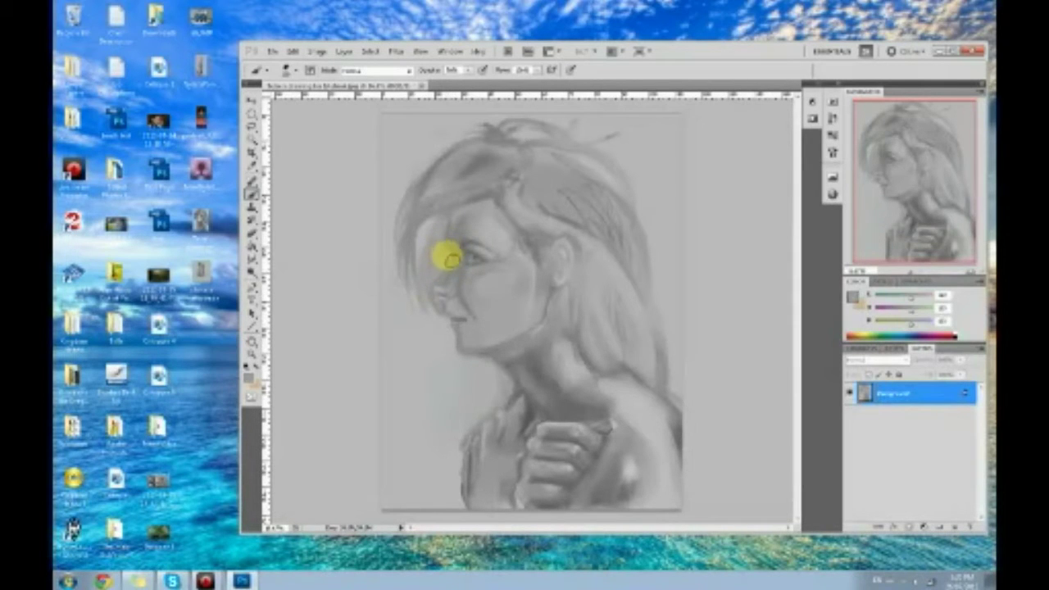
left_click(451, 249, "alt")
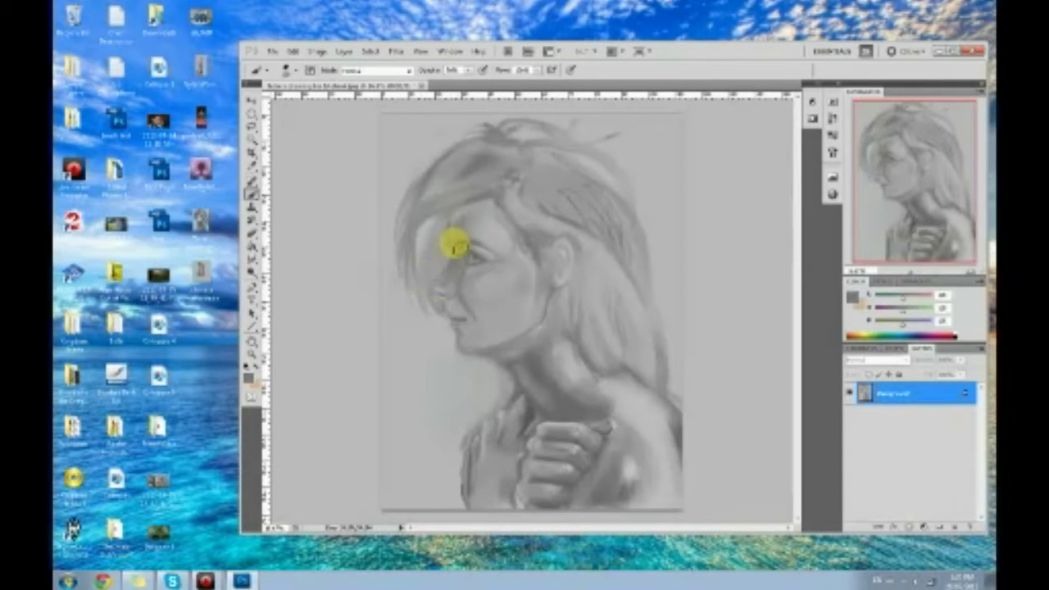
left_click(451, 236, "alt")
mouse_move(457, 247)
left_mouse_down()
mouse_move(437, 296)
mouse_move(453, 302)
left_mouse_up()
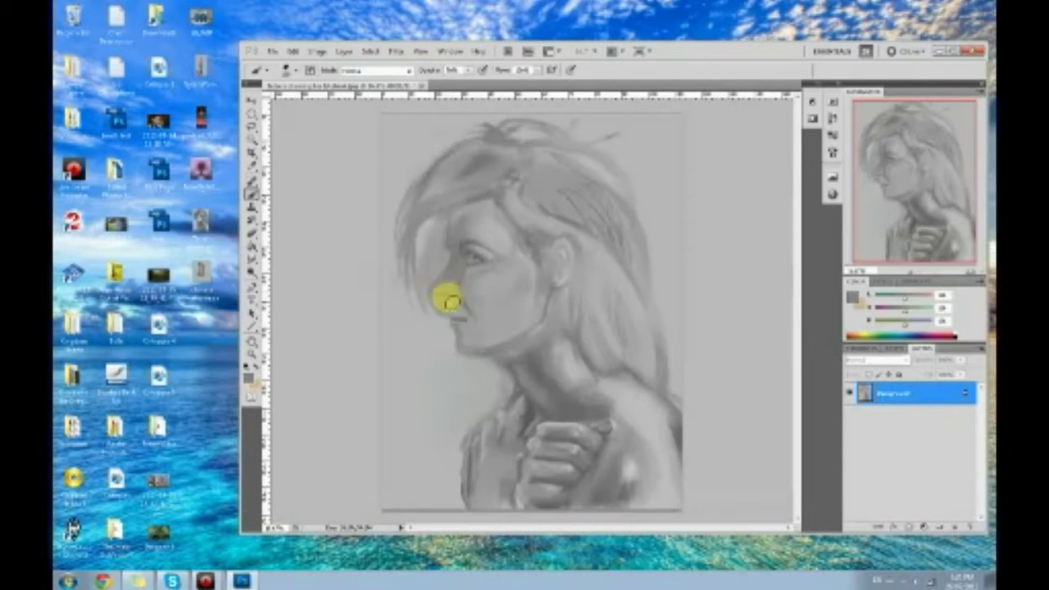
Reshape the profile from under the nose over the lips to the chin with sampled skin and background greys.
left_click(447, 308, "alt")
left_click(443, 307, "alt")
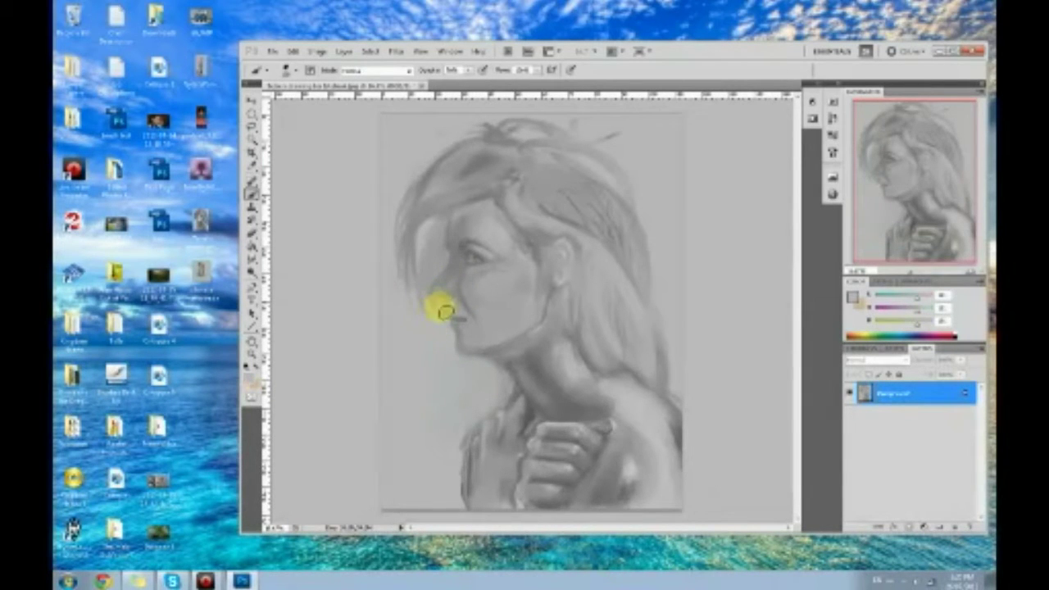
left_click(442, 310, "alt")
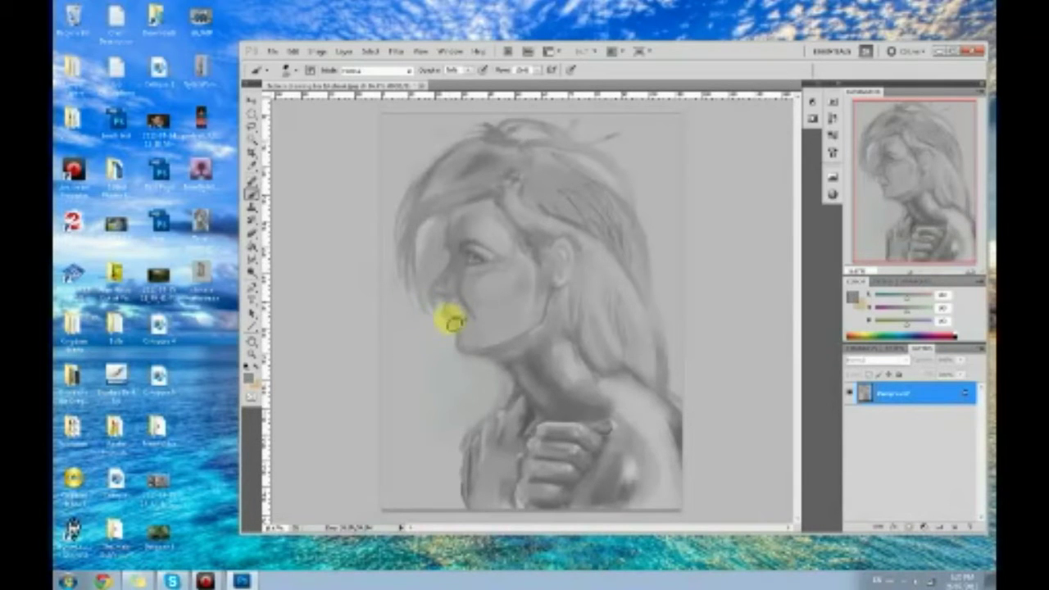
left_click(449, 338, "alt")
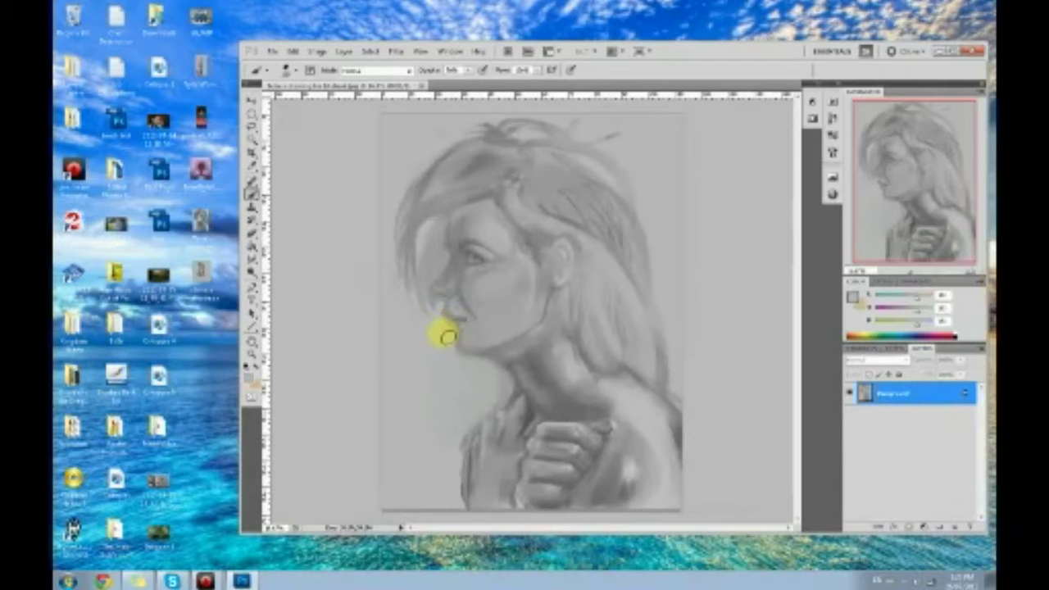
left_click(450, 324, "alt")
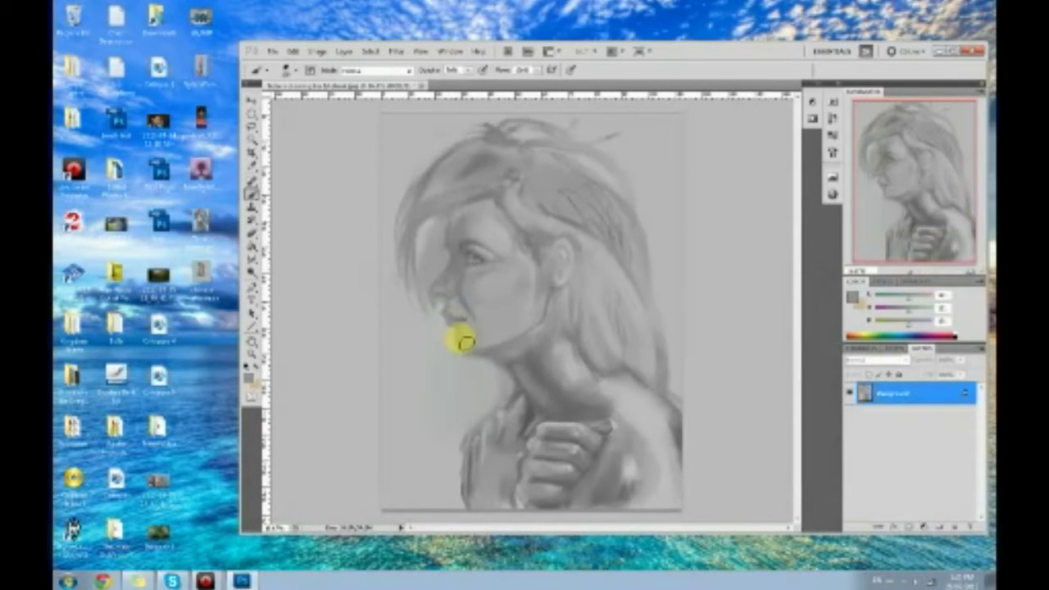
left_click(458, 318, "alt")
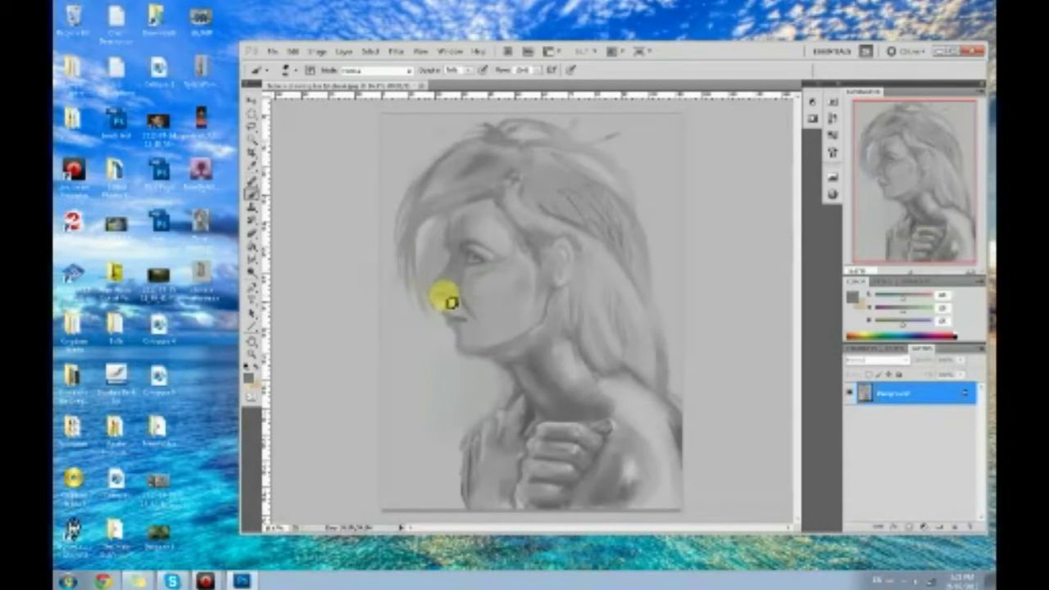
Refine the tip and side of the nose with sampled greys, and shade the cheek and forehead.
left_click(444, 297, "alt")
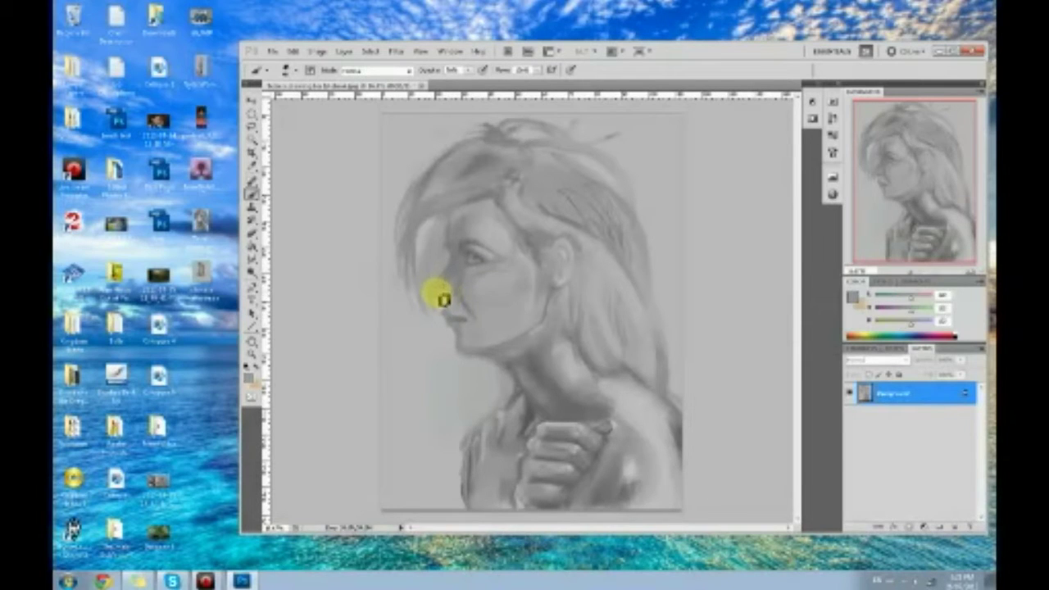
left_click(463, 236, "alt")
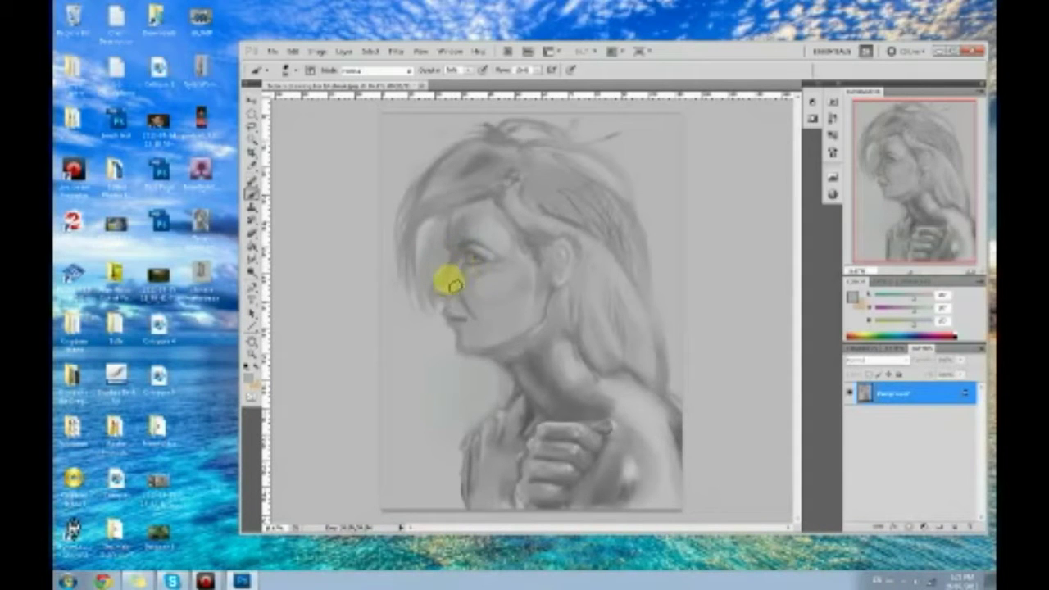
left_click(461, 299, "alt")
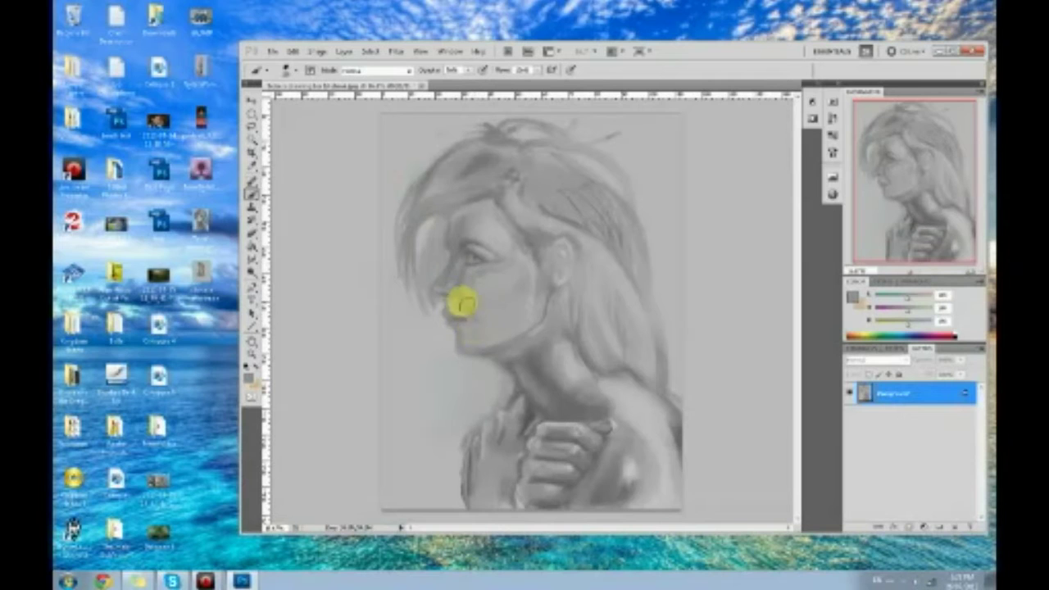
left_click(463, 304, "alt")
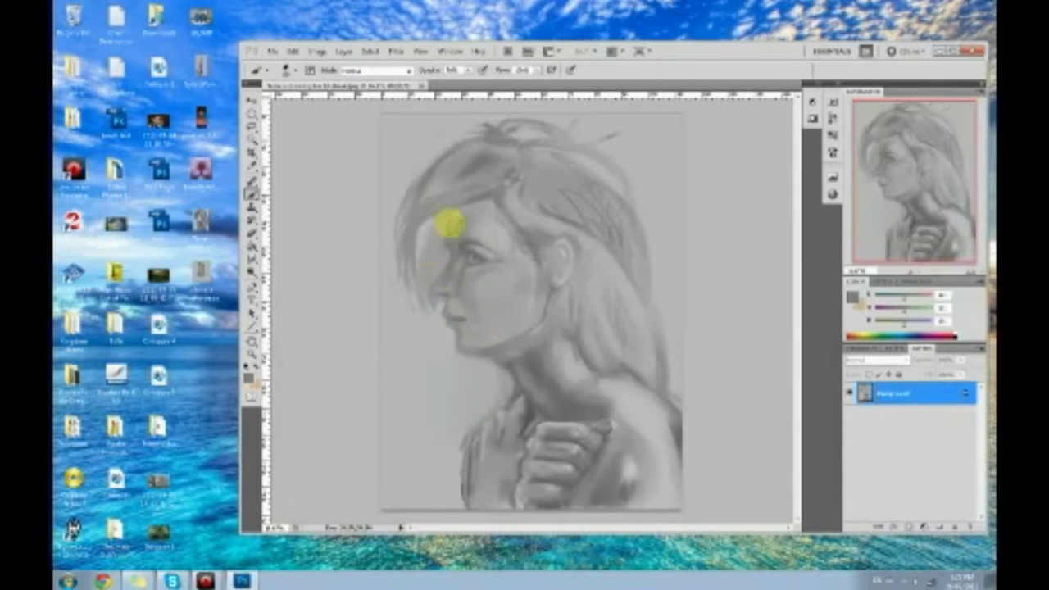
left_click_drag(503, 298, 529, 291)
mouse_move(525, 255)
left_mouse_down()
mouse_move(510, 276)
mouse_move(497, 215)
mouse_move(475, 200)
mouse_move(430, 207)
left_mouse_up()
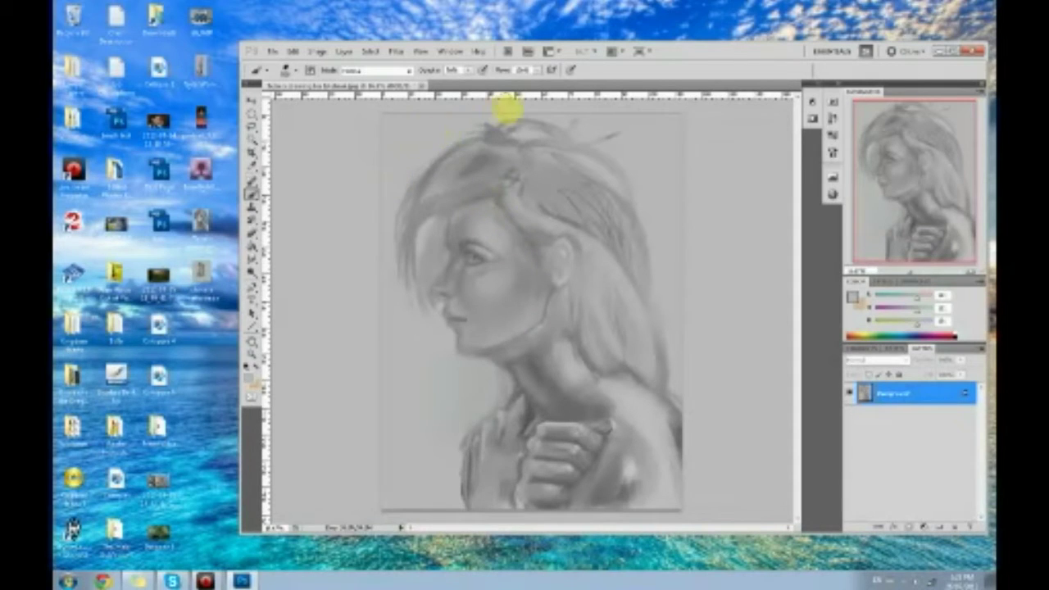
Paint background grey over the stray hairs along the crown and back of the head, and clean up the area below the chin.
mouse_move(498, 106)
left_mouse_down()
mouse_move(503, 122)
mouse_move(562, 115)
mouse_move(615, 135)
mouse_move(546, 123)
mouse_move(644, 216)
mouse_move(508, 150)
mouse_move(530, 142)
mouse_move(461, 150)
mouse_move(526, 150)
mouse_move(609, 195)
mouse_move(598, 241)
mouse_move(625, 255)
mouse_move(661, 211)
mouse_move(650, 241)
mouse_move(651, 220)
mouse_move(654, 262)
left_mouse_up()
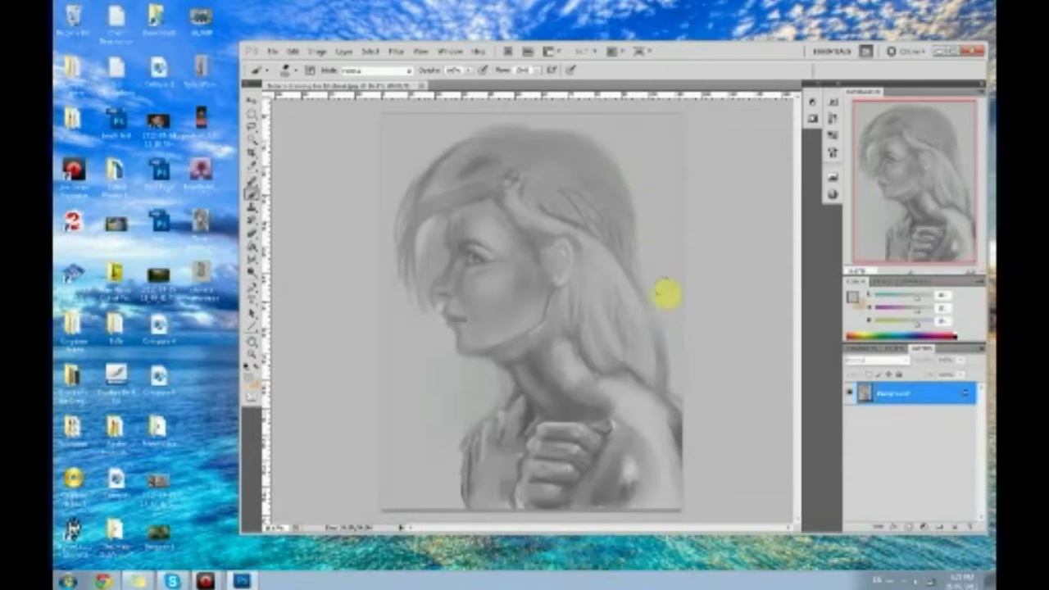
left_click(450, 378, "alt")
mouse_move(449, 377)
left_mouse_down()
mouse_move(435, 375)
mouse_move(480, 380)
mouse_move(478, 369)
mouse_move(455, 373)
mouse_move(483, 381)
mouse_move(483, 396)
mouse_move(473, 386)
mouse_move(445, 409)
left_mouse_up()
Trim the front hair outline with background grey, rework the fringe, and paint a long strand curving down in front of the face.
left_click(538, 124, "alt")
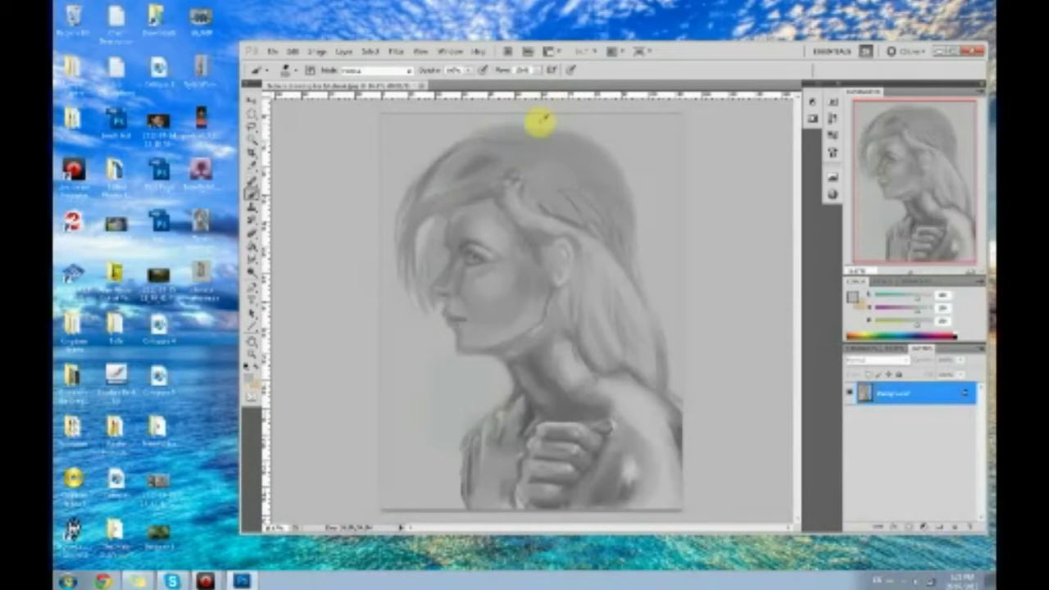
mouse_move(486, 119)
left_mouse_down()
mouse_move(536, 116)
mouse_move(444, 153)
mouse_move(487, 133)
mouse_move(456, 147)
mouse_move(410, 220)
mouse_move(451, 152)
mouse_move(389, 207)
mouse_move(473, 134)
mouse_move(378, 215)
mouse_move(476, 125)
mouse_move(386, 215)
mouse_move(488, 130)
mouse_move(382, 212)
left_mouse_up()
mouse_move(435, 168)
left_mouse_down()
mouse_move(452, 150)
mouse_move(419, 196)
mouse_move(452, 147)
mouse_move(417, 192)
mouse_move(433, 191)
mouse_move(405, 269)
mouse_move(403, 202)
mouse_move(414, 283)
mouse_move(398, 276)
mouse_move(410, 215)
mouse_move(397, 237)
mouse_move(406, 303)
mouse_move(400, 213)
mouse_move(415, 287)
mouse_move(452, 329)
mouse_move(426, 219)
mouse_move(440, 205)
mouse_move(421, 212)
mouse_move(431, 199)
mouse_move(420, 271)
mouse_move(418, 238)
mouse_move(433, 304)
mouse_move(422, 288)
mouse_move(494, 218)
mouse_move(476, 194)
left_mouse_up()
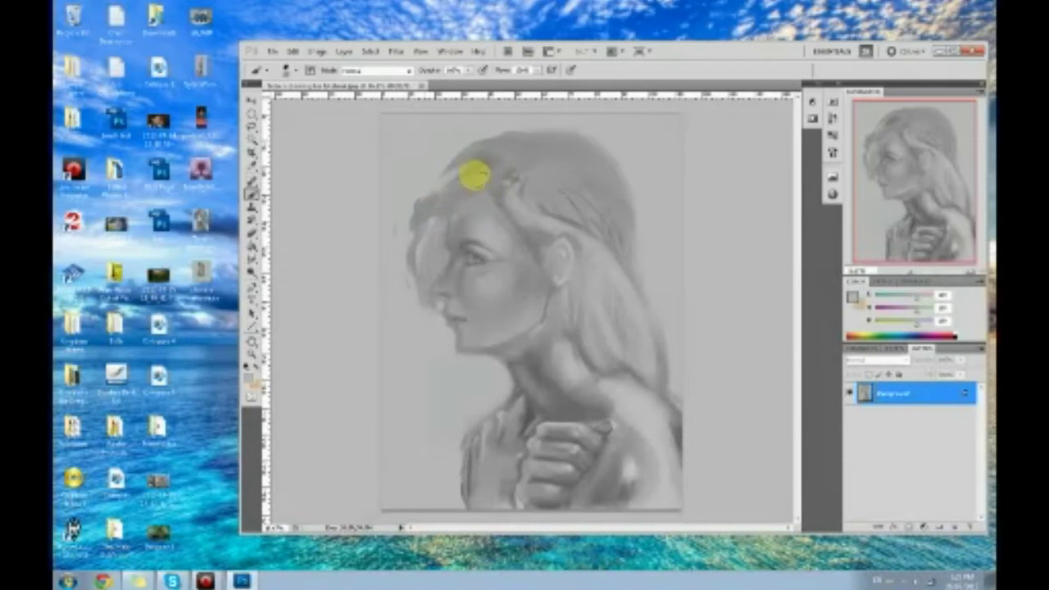
left_click_drag(435, 178, 495, 148)
left_click(416, 235)
mouse_move(417, 287)
left_mouse_down()
mouse_move(433, 393)
mouse_move(487, 404)
mouse_move(412, 382)
left_mouse_up()
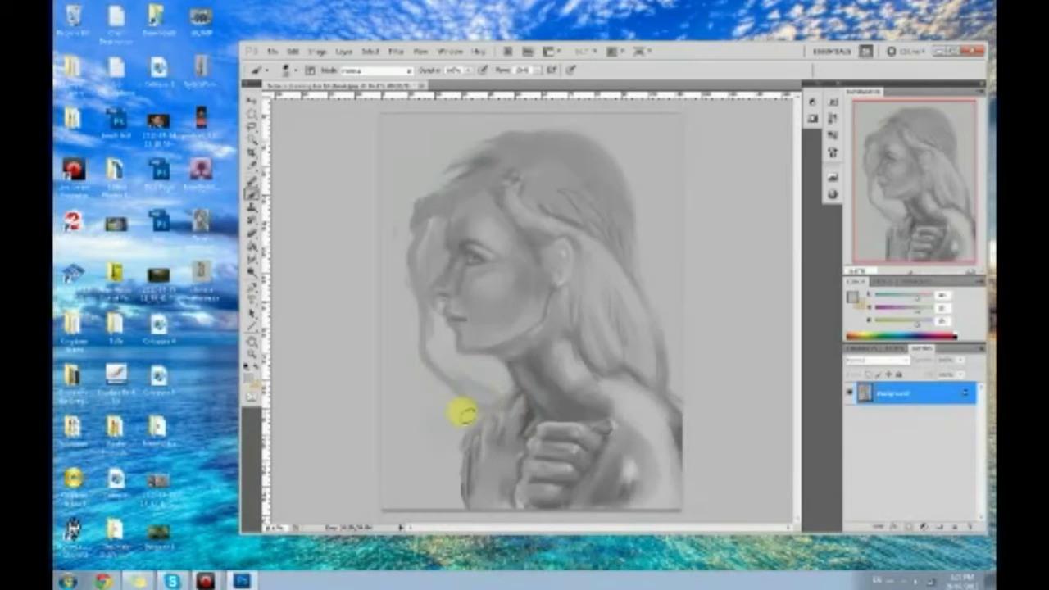
Even out the shading on the neck, shoulder and arms, and paint flowing strands through the hair.
mouse_move(392, 215)
left_mouse_down()
mouse_move(405, 305)
mouse_move(402, 235)
mouse_move(404, 245)
mouse_move(431, 186)
mouse_move(460, 164)
mouse_move(447, 177)
mouse_move(479, 169)
mouse_move(429, 211)
mouse_move(536, 146)
mouse_move(439, 189)
mouse_move(557, 141)
mouse_move(466, 181)
mouse_move(413, 240)
mouse_move(416, 251)
mouse_move(429, 231)
mouse_move(420, 289)
mouse_move(560, 169)
mouse_move(528, 210)
mouse_move(606, 258)
mouse_move(553, 192)
mouse_move(568, 196)
mouse_move(565, 184)
mouse_move(604, 223)
mouse_move(612, 209)
mouse_move(603, 198)
mouse_move(615, 223)
mouse_move(583, 217)
mouse_move(533, 178)
mouse_move(537, 155)
mouse_move(516, 178)
mouse_move(503, 169)
mouse_move(563, 149)
mouse_move(593, 151)
mouse_move(603, 164)
mouse_move(573, 206)
mouse_move(584, 215)
mouse_move(556, 218)
mouse_move(520, 187)
mouse_move(595, 181)
mouse_move(525, 198)
mouse_move(518, 172)
mouse_move(576, 226)
mouse_move(553, 233)
mouse_move(516, 215)
mouse_move(521, 186)
mouse_move(566, 243)
mouse_move(603, 338)
mouse_move(583, 304)
mouse_move(672, 390)
mouse_move(525, 270)
mouse_move(602, 297)
mouse_move(604, 286)
mouse_move(595, 374)
mouse_move(662, 423)
mouse_move(623, 424)
mouse_move(550, 368)
mouse_move(569, 363)
mouse_move(501, 254)
mouse_move(525, 337)
mouse_move(565, 349)
mouse_move(541, 330)
mouse_move(520, 351)
mouse_move(538, 371)
mouse_move(557, 352)
mouse_move(656, 473)
mouse_move(625, 428)
mouse_move(637, 417)
mouse_move(595, 503)
mouse_move(605, 419)
mouse_move(545, 395)
mouse_move(628, 386)
mouse_move(613, 517)
left_mouse_up()
mouse_move(538, 264)
left_mouse_down()
mouse_move(565, 304)
mouse_move(565, 227)
mouse_move(466, 354)
mouse_move(531, 368)
mouse_move(467, 477)
mouse_move(435, 431)
mouse_move(487, 335)
mouse_move(503, 363)
mouse_move(468, 375)
mouse_move(506, 361)
mouse_move(497, 388)
mouse_move(475, 377)
mouse_move(503, 346)
mouse_move(484, 380)
mouse_move(424, 302)
mouse_move(623, 162)
left_mouse_up()
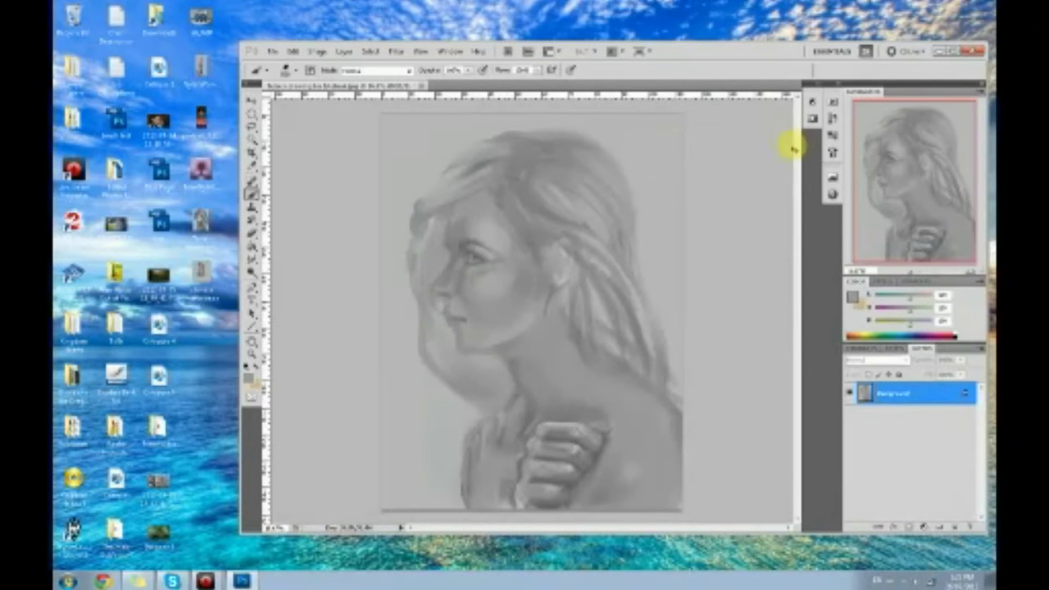
Compare the original drawing with the current painting through the history states, and return to the latest state.
left_click(832, 119)
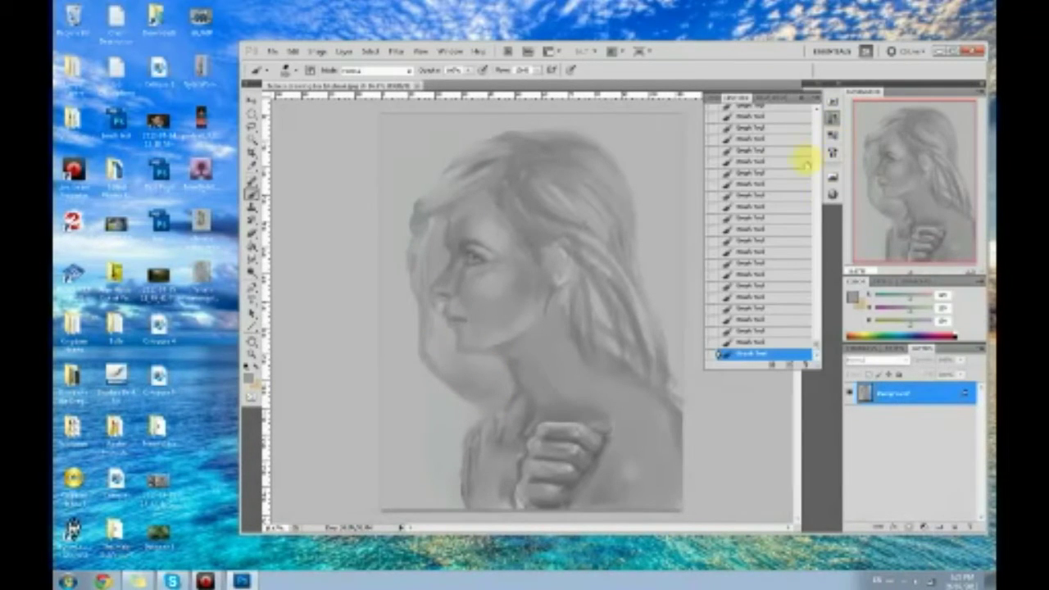
left_click_drag(812, 348, 814, 98)
left_click(774, 117)
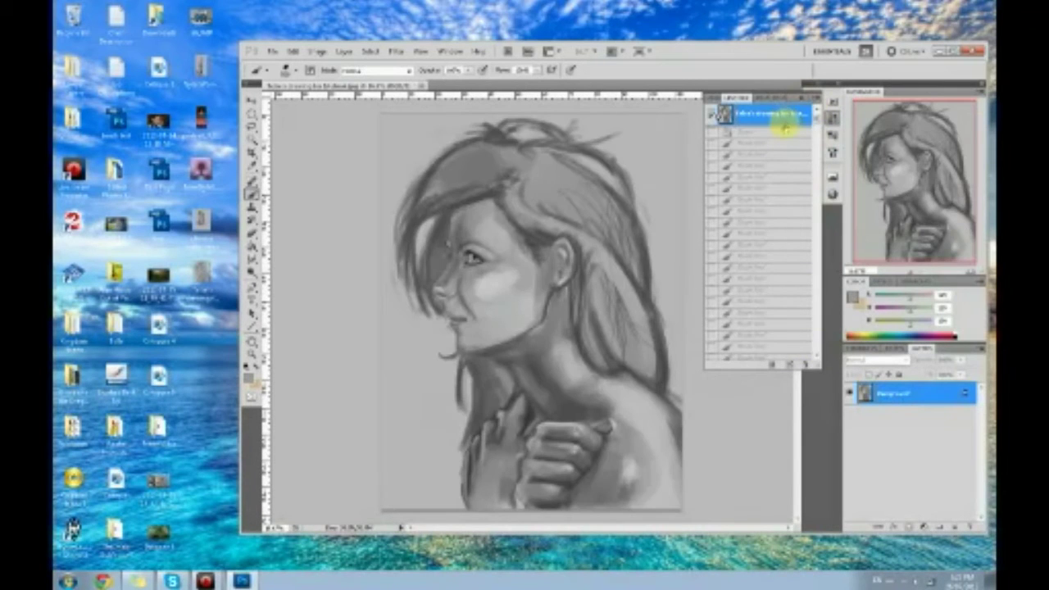
left_click_drag(806, 134, 818, 351)
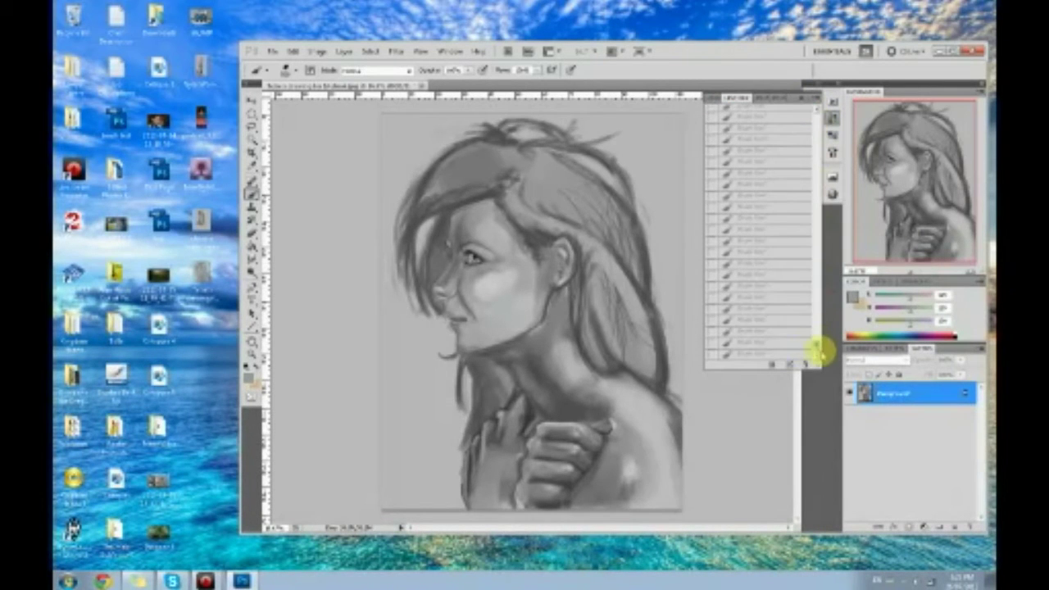
left_click(737, 354)
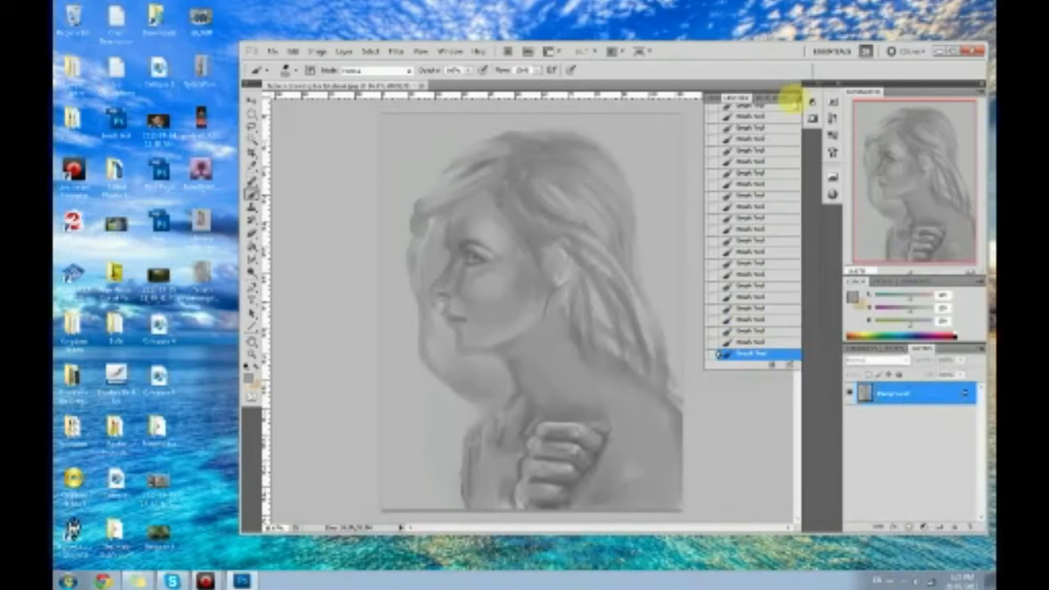
left_click(802, 86)
Darken the shadows of the face and hair with the Burn tool in the Shadows range.
right_click(251, 270)
left_click(313, 281)
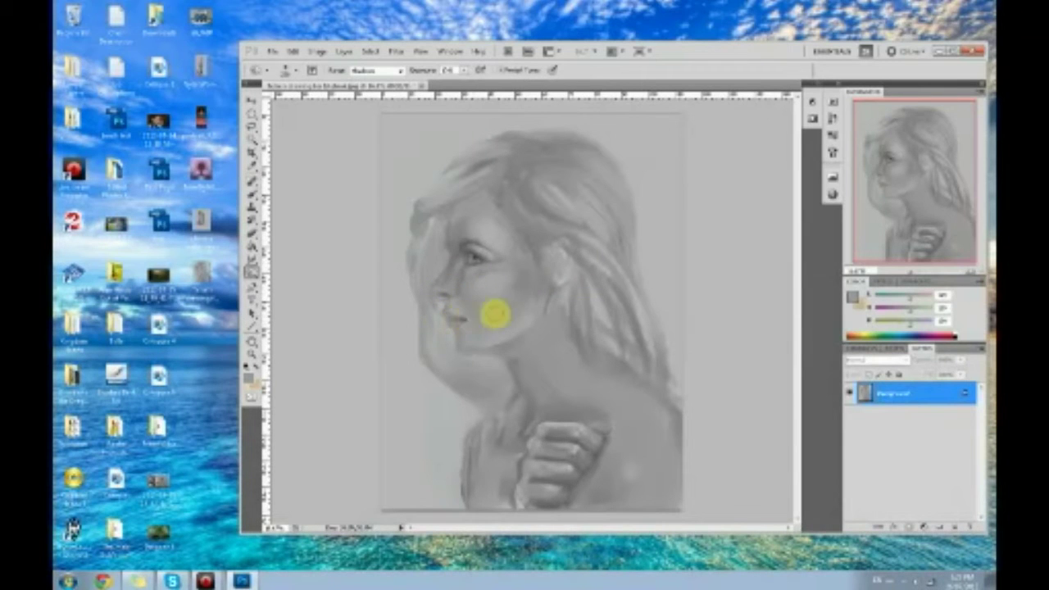
key("b")
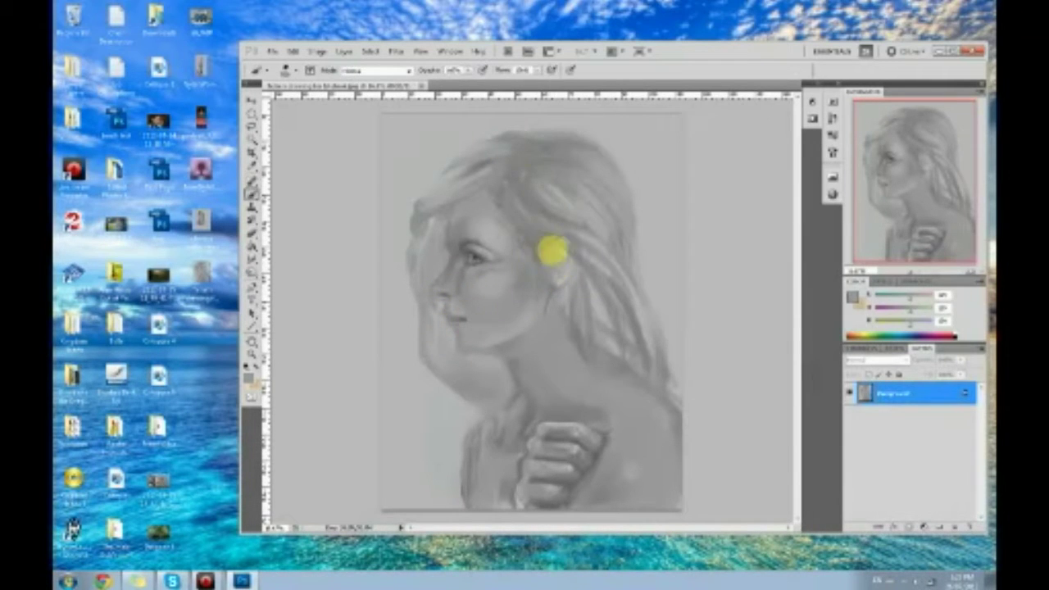
Paint the ear's outline, inner folds and lobe with sampled dark and mid greys, and lighten the forehead.
left_click(481, 253)
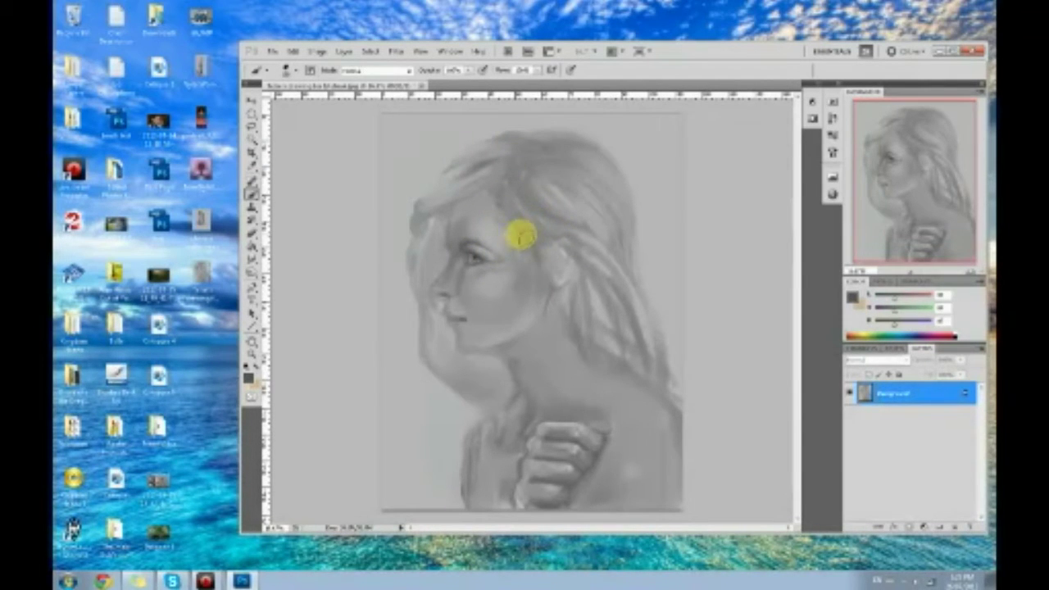
left_click(554, 277, "alt")
left_click(560, 267, "alt")
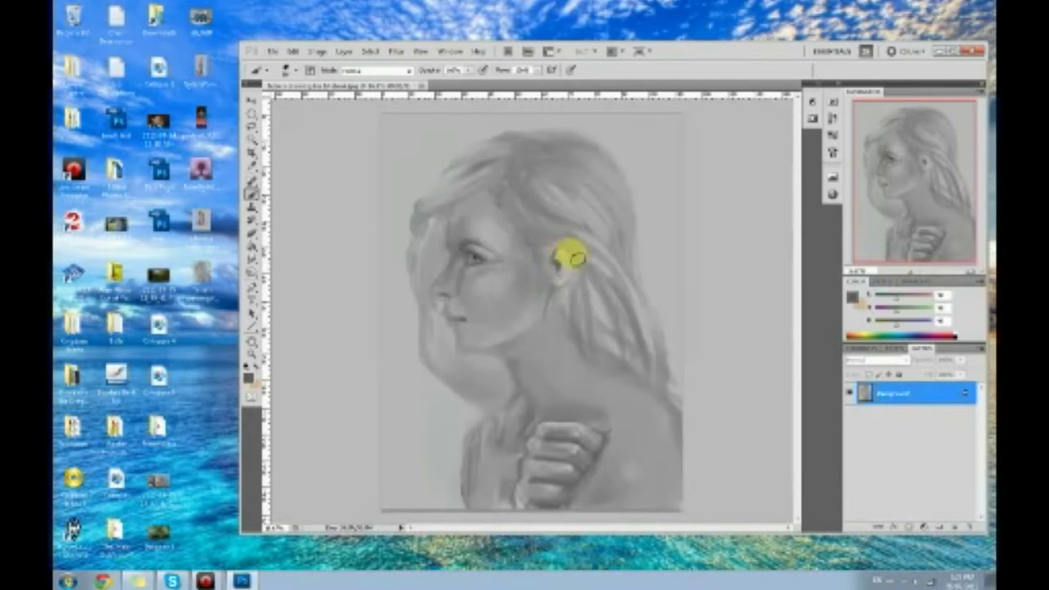
left_click(550, 299, "alt")
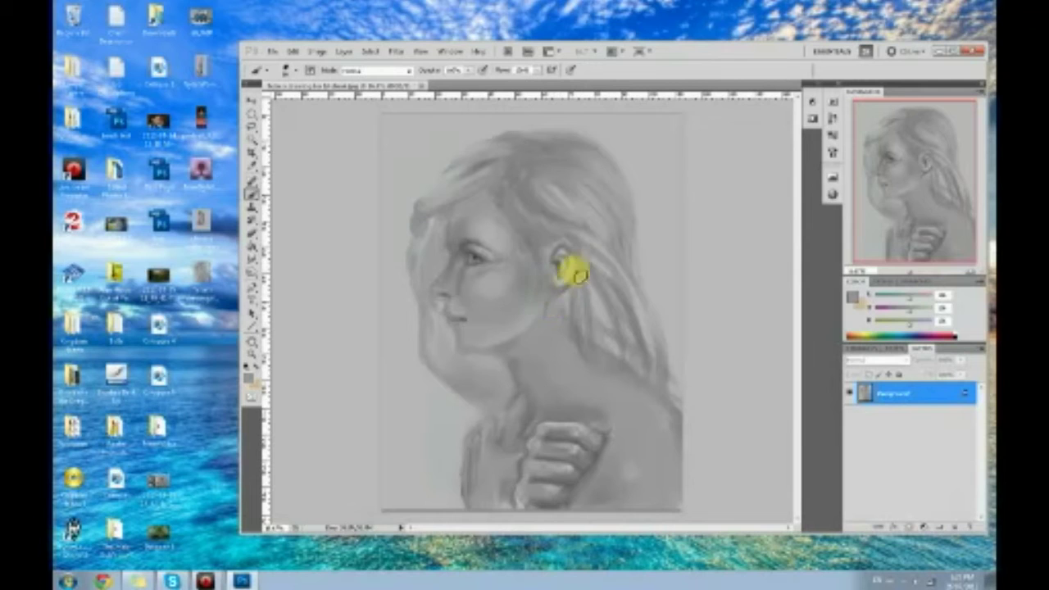
left_click(570, 291, "alt")
left_click_drag(555, 299, 550, 304)
left_click(563, 291, "alt")
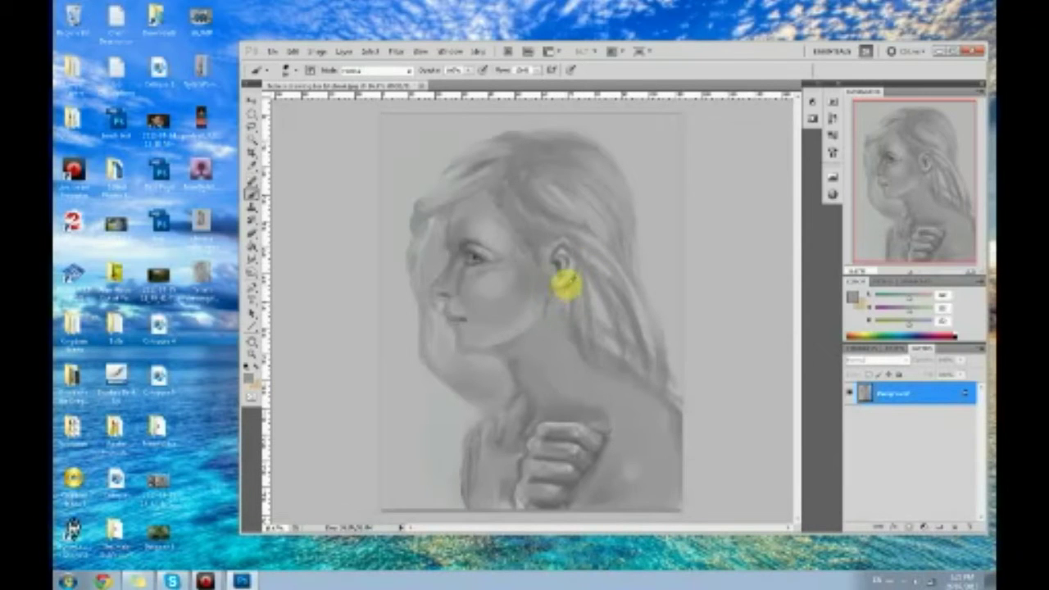
left_click(576, 273, "alt")
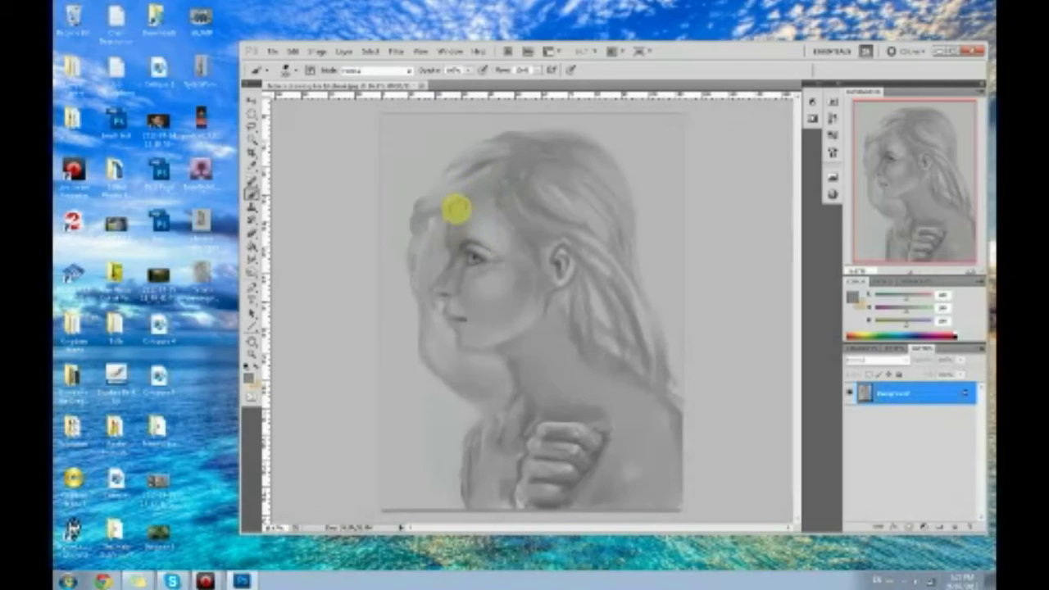
left_click(485, 209)
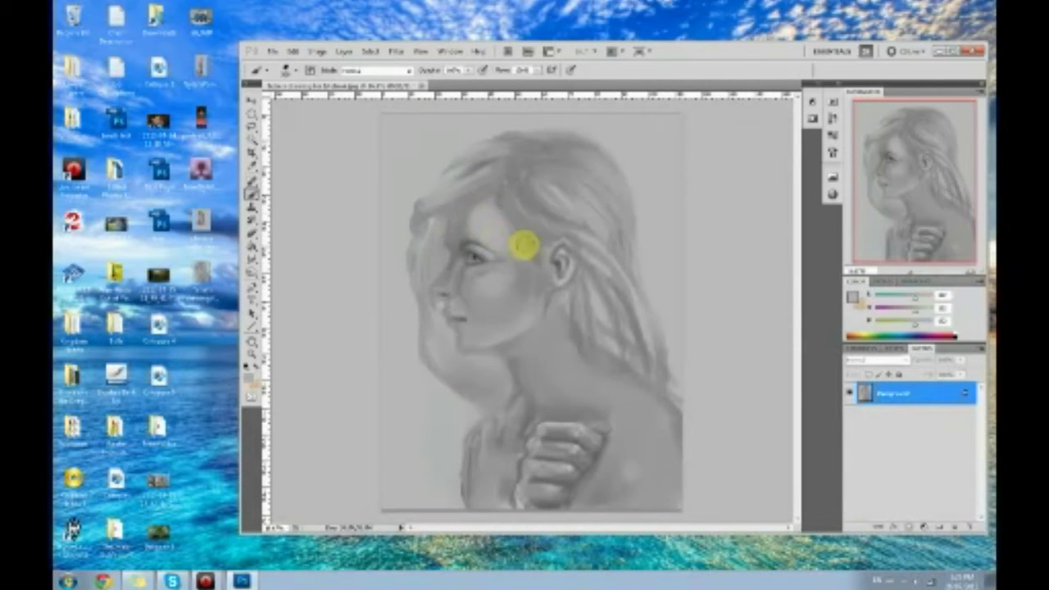
Paint dark strands on both sides of the hair parting, and draw the parting line and lighter strands in light grey.
left_click(560, 262, "alt")
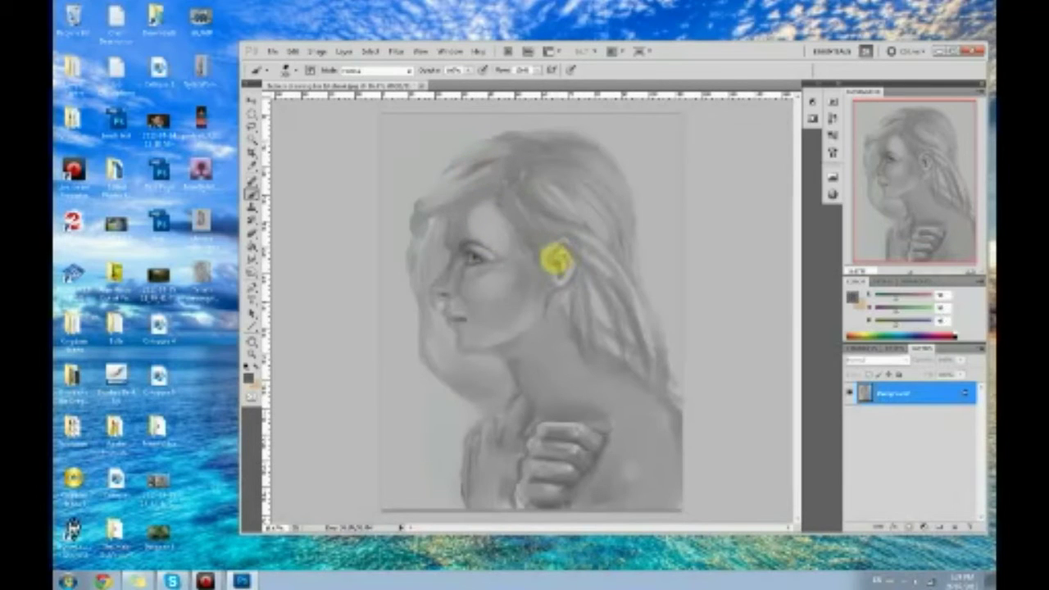
mouse_move(510, 190)
left_mouse_down()
mouse_move(463, 192)
mouse_move(468, 205)
mouse_move(510, 171)
mouse_move(418, 229)
mouse_move(511, 176)
mouse_move(478, 184)
left_mouse_up()
left_click_drag(515, 141, 532, 138)
mouse_move(537, 198)
left_mouse_down()
mouse_move(545, 170)
mouse_move(569, 174)
mouse_move(559, 151)
mouse_move(580, 151)
mouse_move(567, 177)
left_mouse_up()
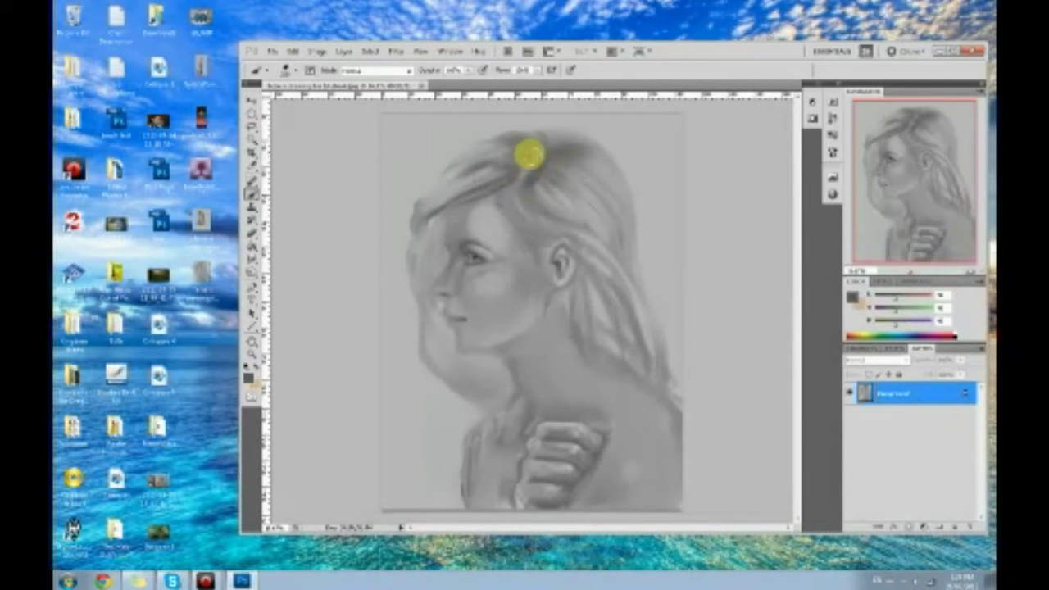
left_click_drag(541, 191, 531, 168)
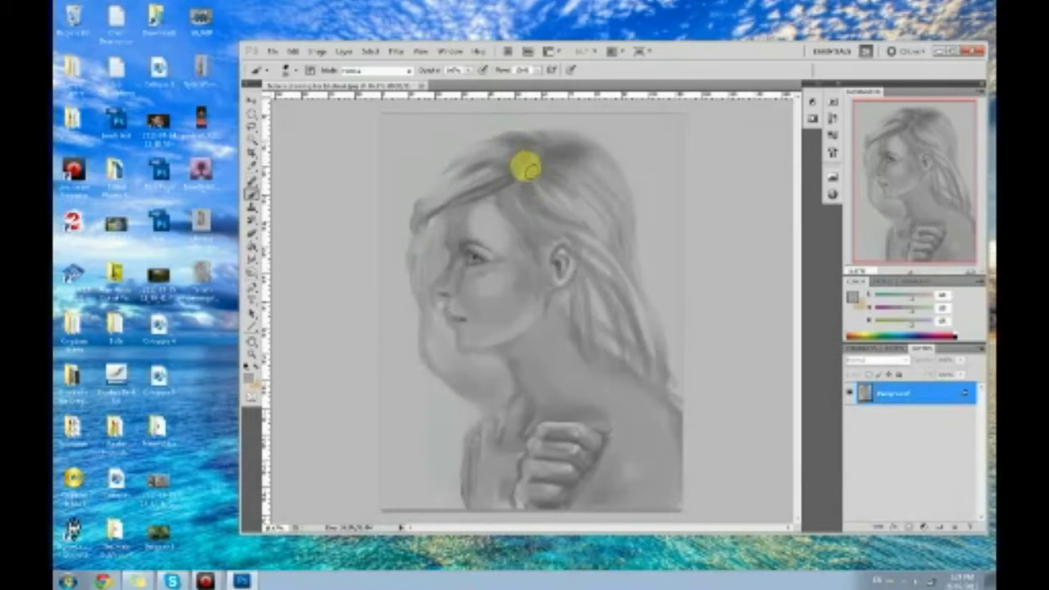
mouse_move(528, 185)
left_mouse_down()
mouse_move(502, 186)
mouse_move(533, 204)
mouse_move(534, 179)
mouse_move(549, 183)
mouse_move(542, 174)
mouse_move(533, 175)
mouse_move(535, 210)
mouse_move(537, 180)
mouse_move(552, 203)
mouse_move(542, 176)
mouse_move(581, 174)
mouse_move(545, 174)
mouse_move(571, 176)
mouse_move(554, 172)
mouse_move(596, 156)
mouse_move(566, 144)
mouse_move(541, 150)
mouse_move(571, 300)
left_mouse_up()
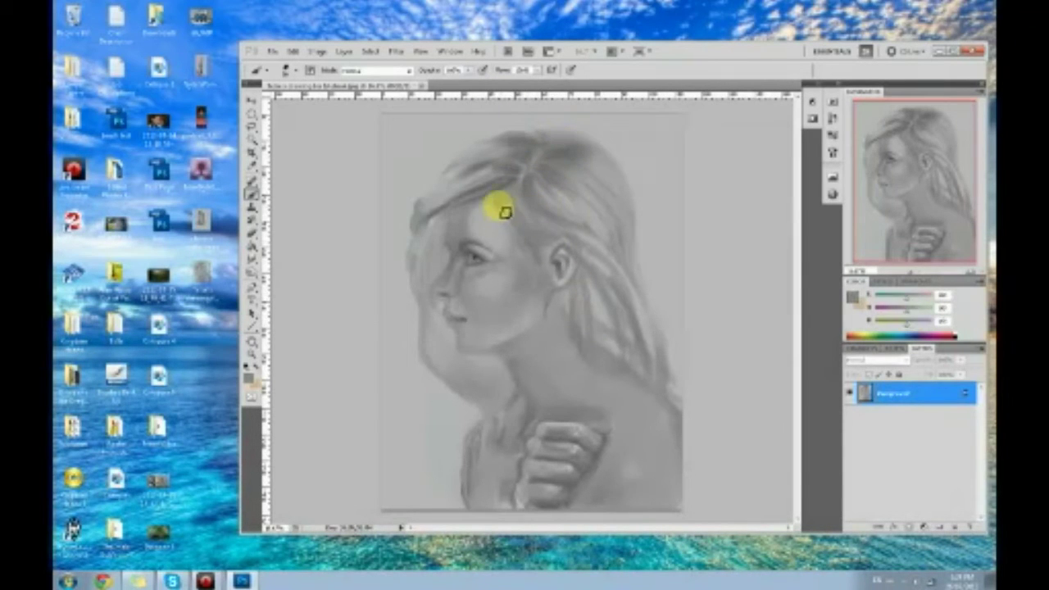
Merge the loose strands behind the ear into smooth hair falling to the shoulder, and trim its back outline with background grey.
mouse_move(509, 232)
left_mouse_down()
mouse_move(524, 254)
mouse_move(494, 200)
mouse_move(519, 232)
mouse_move(503, 209)
mouse_move(602, 260)
mouse_move(552, 239)
mouse_move(582, 236)
mouse_move(505, 182)
mouse_move(519, 174)
mouse_move(498, 155)
mouse_move(534, 219)
mouse_move(569, 243)
mouse_move(545, 234)
mouse_move(613, 284)
mouse_move(579, 247)
mouse_move(599, 304)
mouse_move(621, 292)
mouse_move(586, 258)
mouse_move(608, 322)
mouse_move(593, 206)
mouse_move(623, 330)
mouse_move(626, 231)
mouse_move(636, 346)
mouse_move(634, 298)
mouse_move(657, 291)
mouse_move(588, 172)
mouse_move(642, 254)
mouse_move(643, 220)
mouse_move(649, 301)
left_mouse_up()
mouse_move(699, 381)
left_mouse_down()
mouse_move(576, 180)
mouse_move(640, 244)
mouse_move(627, 243)
mouse_move(618, 186)
mouse_move(622, 273)
mouse_move(605, 172)
mouse_move(631, 286)
mouse_move(605, 256)
mouse_move(615, 253)
mouse_move(591, 238)
mouse_move(617, 225)
mouse_move(617, 169)
mouse_move(656, 209)
mouse_move(653, 271)
left_mouse_up()
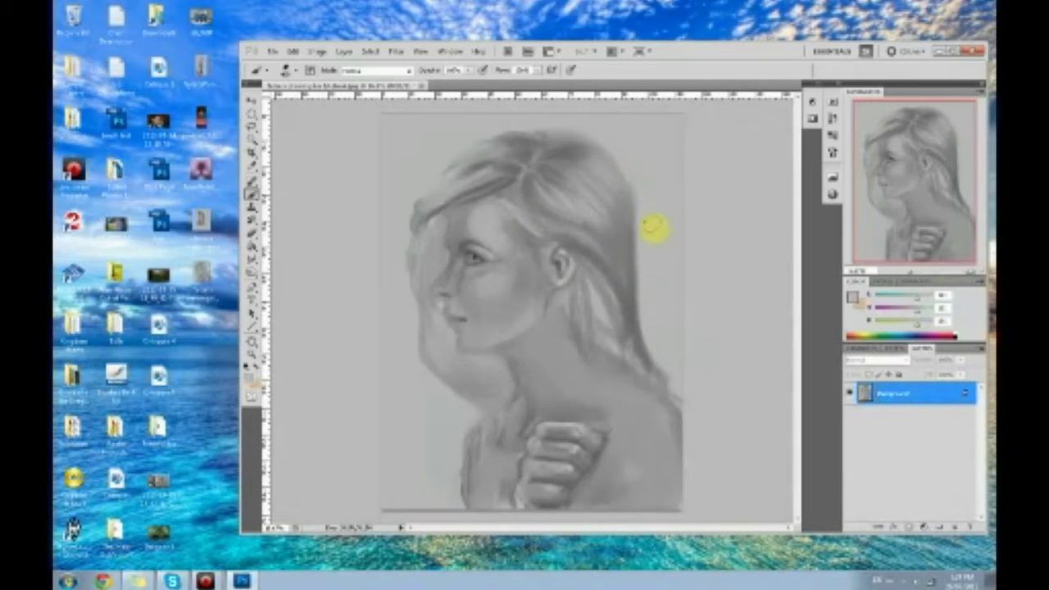
mouse_move(692, 353)
left_mouse_down()
mouse_move(614, 304)
mouse_move(631, 293)
mouse_move(615, 284)
mouse_move(602, 306)
mouse_move(587, 281)
mouse_move(561, 291)
mouse_move(639, 364)
mouse_move(619, 347)
mouse_move(627, 343)
mouse_move(590, 277)
mouse_move(603, 281)
mouse_move(630, 364)
mouse_move(641, 366)
mouse_move(541, 357)
mouse_move(556, 345)
mouse_move(597, 402)
mouse_move(646, 430)
mouse_move(576, 273)
mouse_move(550, 176)
mouse_move(592, 259)
mouse_move(582, 281)
mouse_move(578, 270)
mouse_move(601, 320)
mouse_move(579, 282)
mouse_move(635, 347)
mouse_move(584, 285)
mouse_move(593, 321)
mouse_move(651, 403)
mouse_move(590, 279)
mouse_move(582, 214)
mouse_move(605, 281)
mouse_move(588, 270)
mouse_move(624, 336)
mouse_move(587, 272)
mouse_move(661, 374)
mouse_move(590, 288)
mouse_move(628, 341)
mouse_move(566, 218)
mouse_move(539, 190)
mouse_move(623, 292)
mouse_move(606, 310)
mouse_move(580, 280)
mouse_move(614, 357)
mouse_move(583, 284)
mouse_move(637, 374)
mouse_move(580, 314)
mouse_move(653, 377)
mouse_move(545, 265)
mouse_move(537, 180)
mouse_move(630, 321)
mouse_move(554, 210)
mouse_move(621, 278)
left_mouse_up()
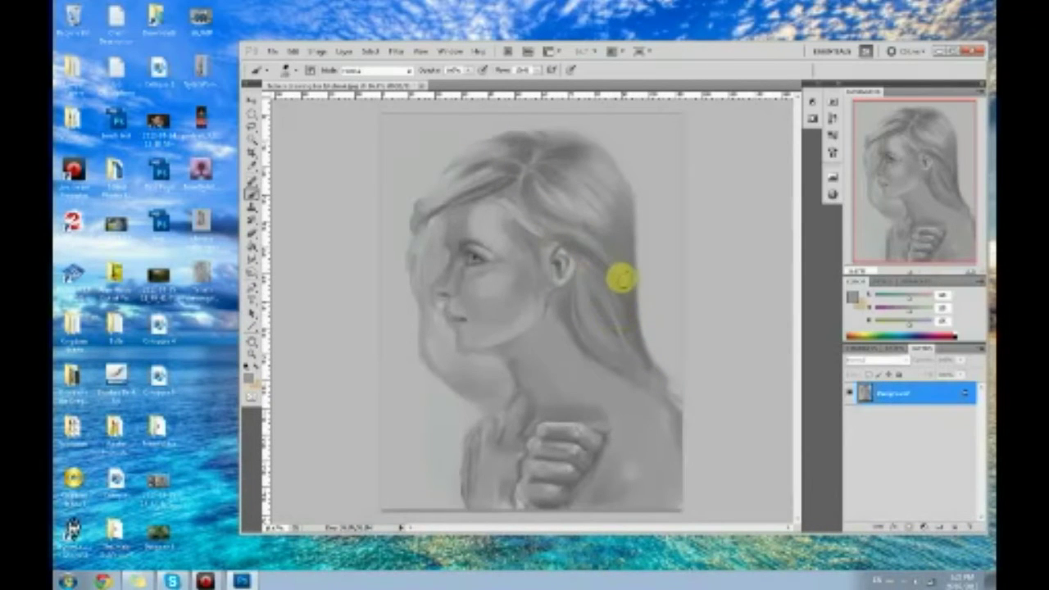
mouse_move(644, 313)
left_mouse_down()
mouse_move(636, 367)
mouse_move(647, 383)
mouse_move(641, 352)
mouse_move(661, 387)
mouse_move(664, 353)
mouse_move(679, 395)
left_mouse_up()
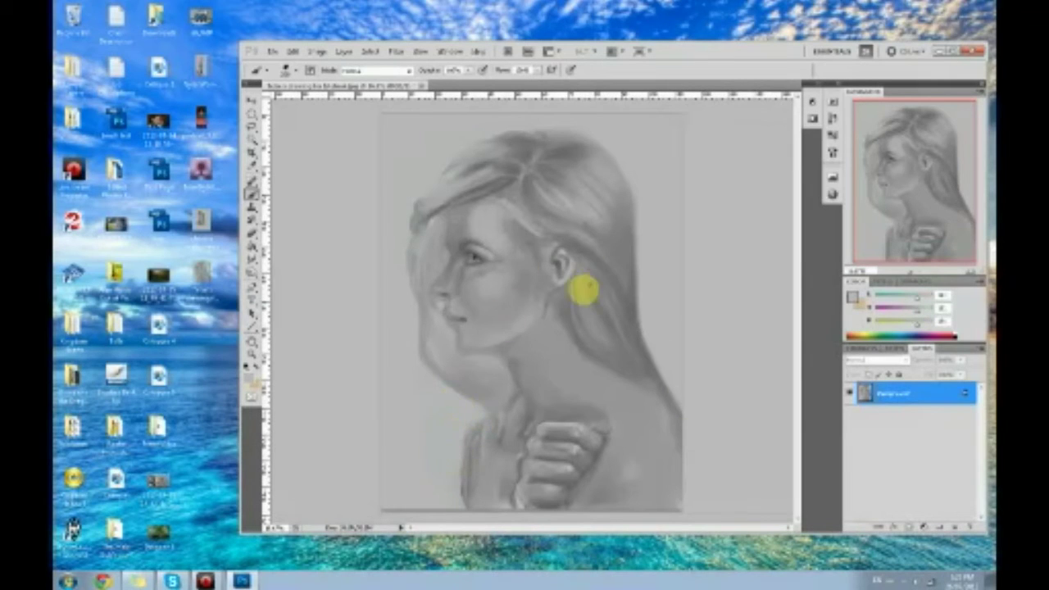
Brighten the highlights on the crown and the hair behind the ear with the Dodge tool in the Highlights range.
left_click(252, 270)
left_click(279, 265)
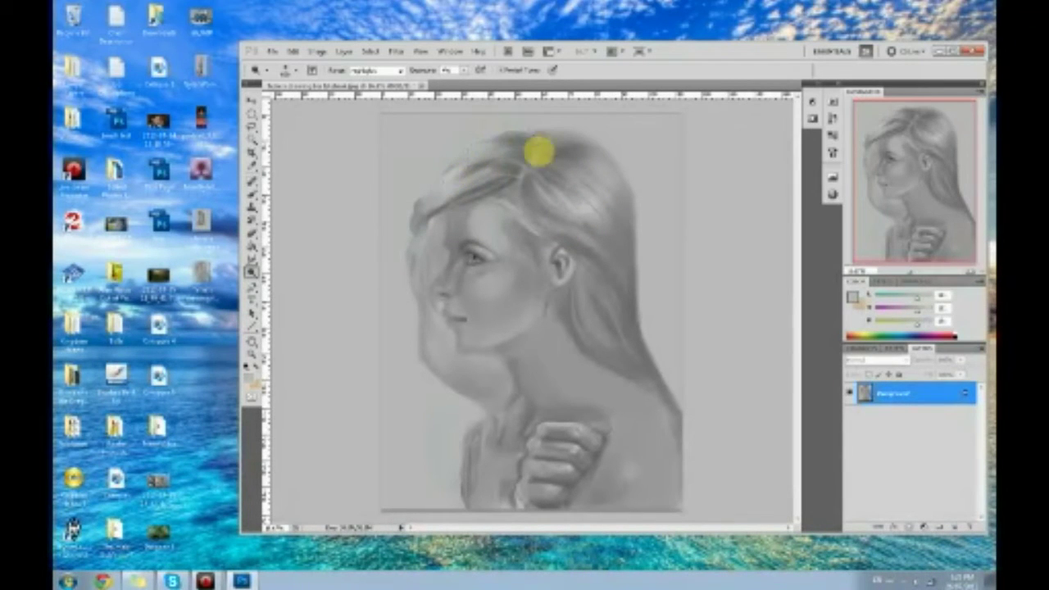
mouse_move(602, 274)
left_mouse_down()
mouse_move(599, 314)
mouse_move(597, 304)
left_mouse_up()
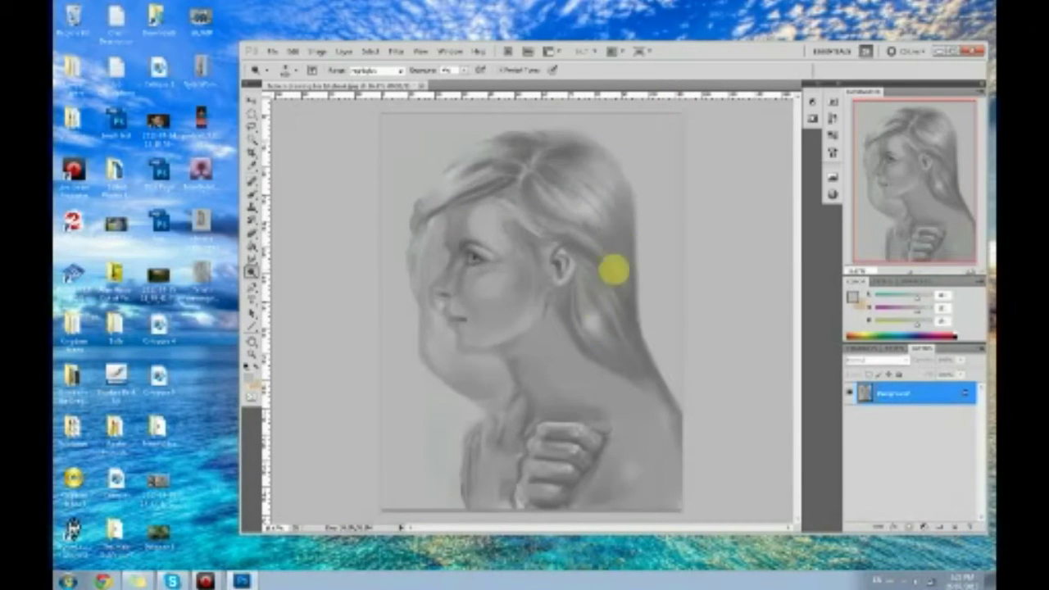
Define the eye with a near-black brush, and repaint the nostril and underside of the nose with sampled greys.
key("b")
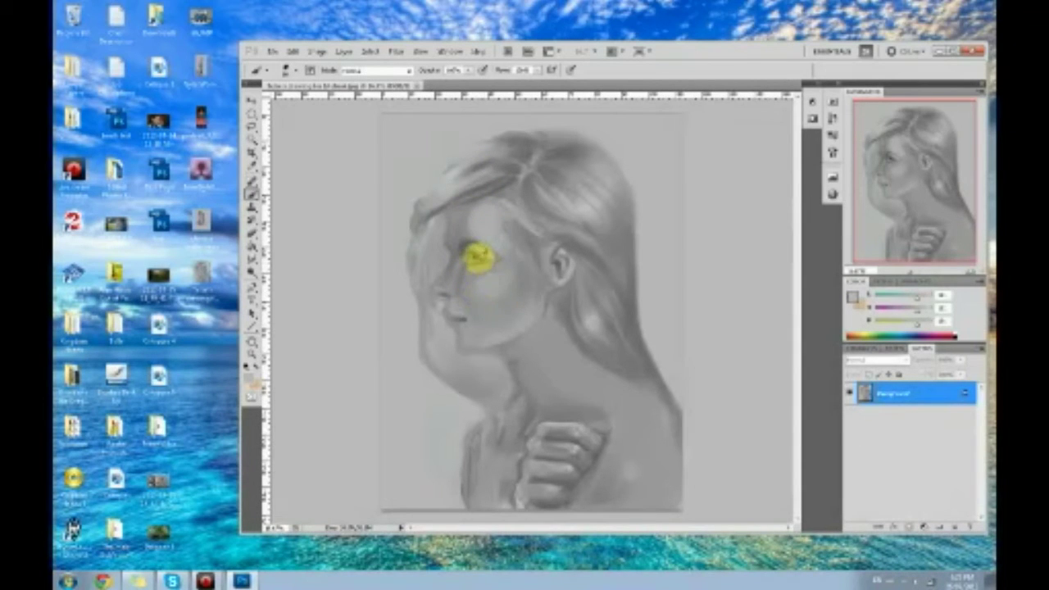
key("d")
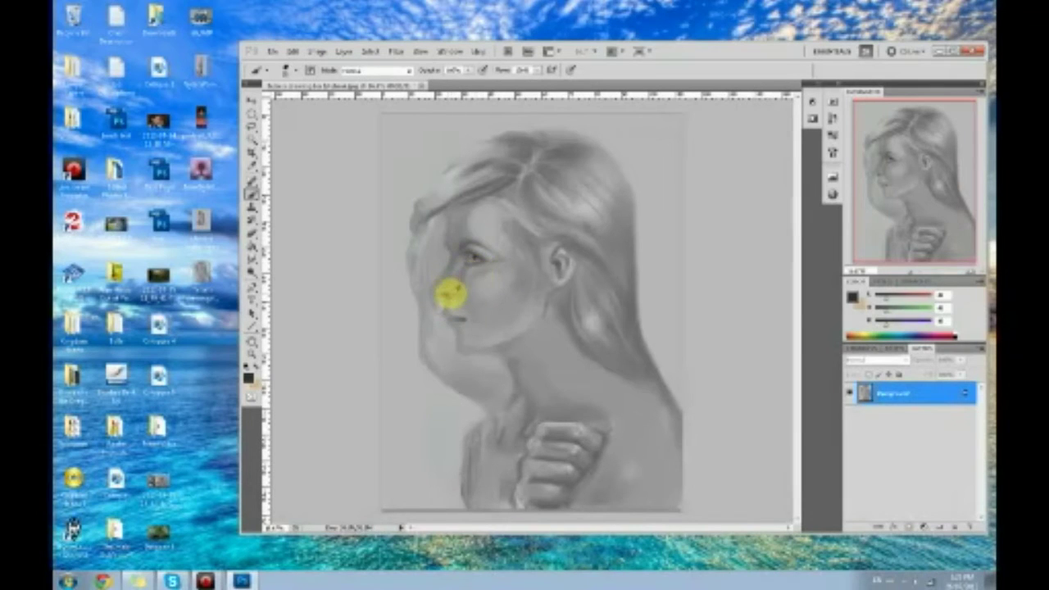
left_click(444, 302, "alt")
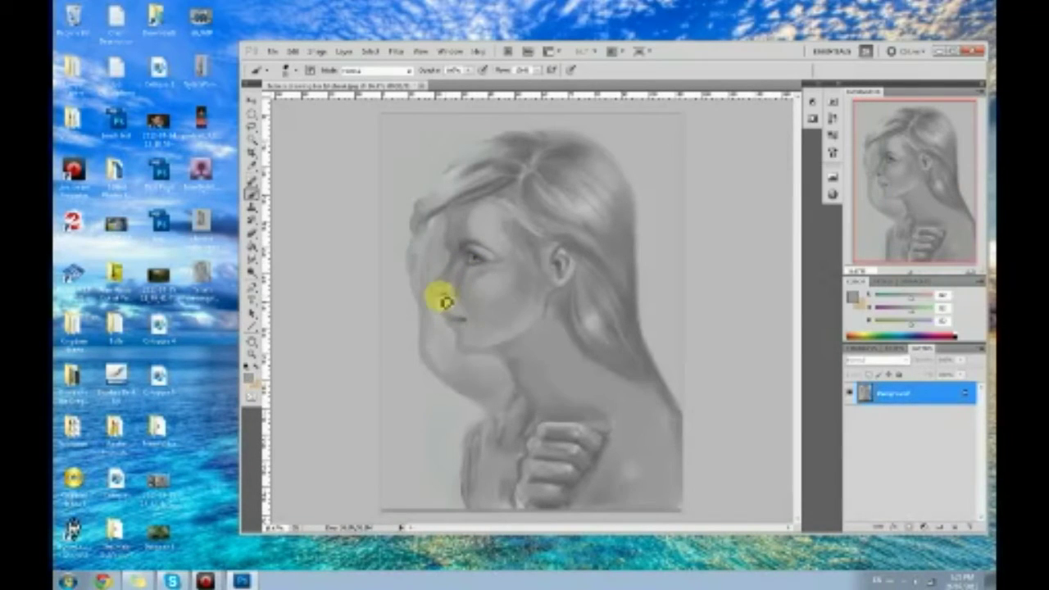
left_click(447, 299, "alt")
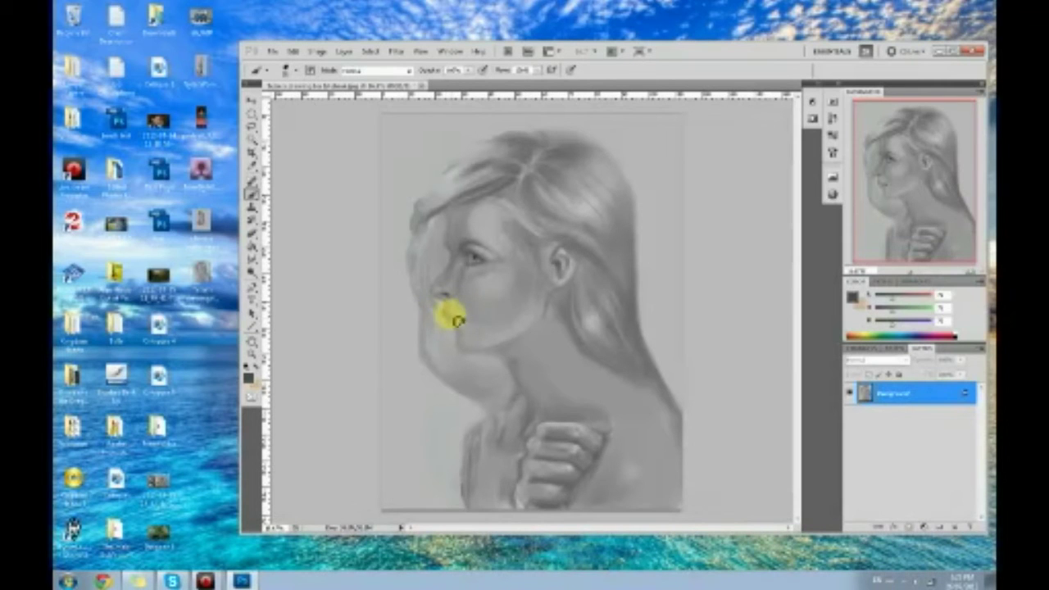
Reshape the lips and the corner of the mouth with greys sampled around the mouth.
left_click(453, 322, "alt")
left_click(443, 321, "alt")
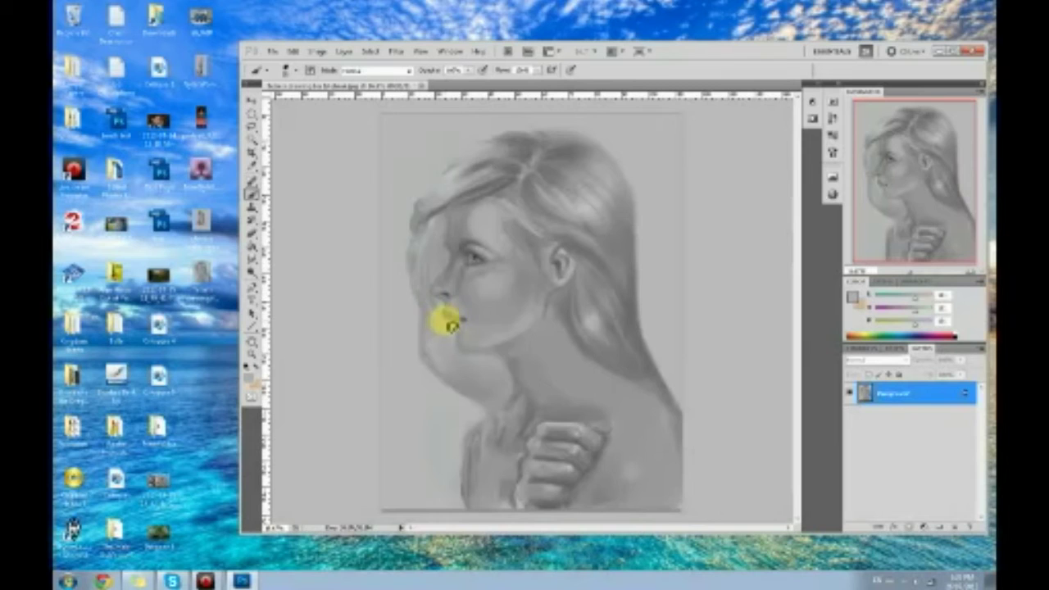
left_click(450, 318, "alt")
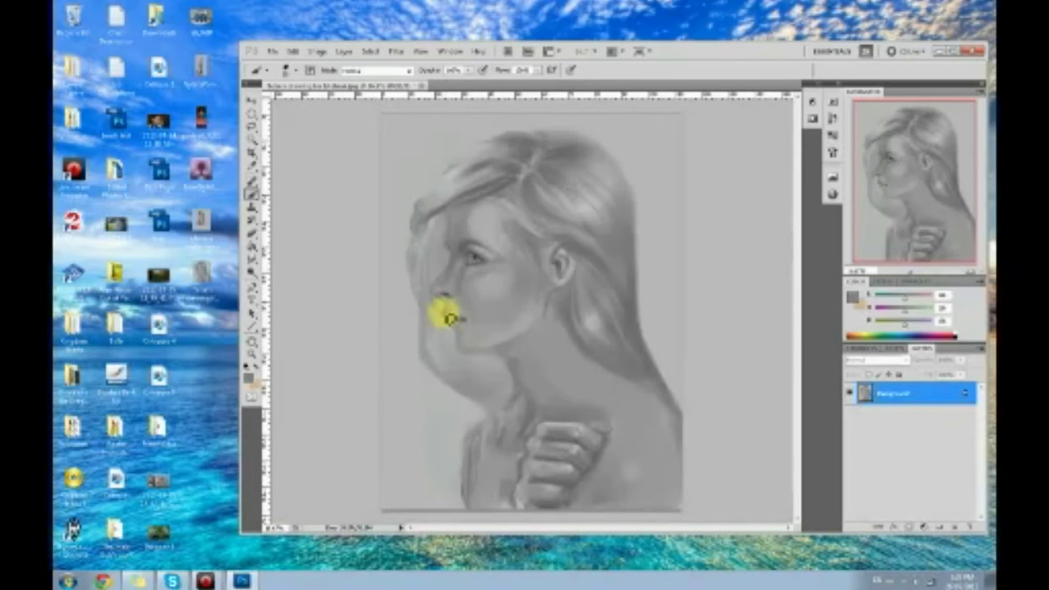
mouse_move(461, 326)
left_mouse_down()
mouse_move(448, 270)
mouse_move(435, 273)
mouse_move(484, 313)
left_mouse_up()
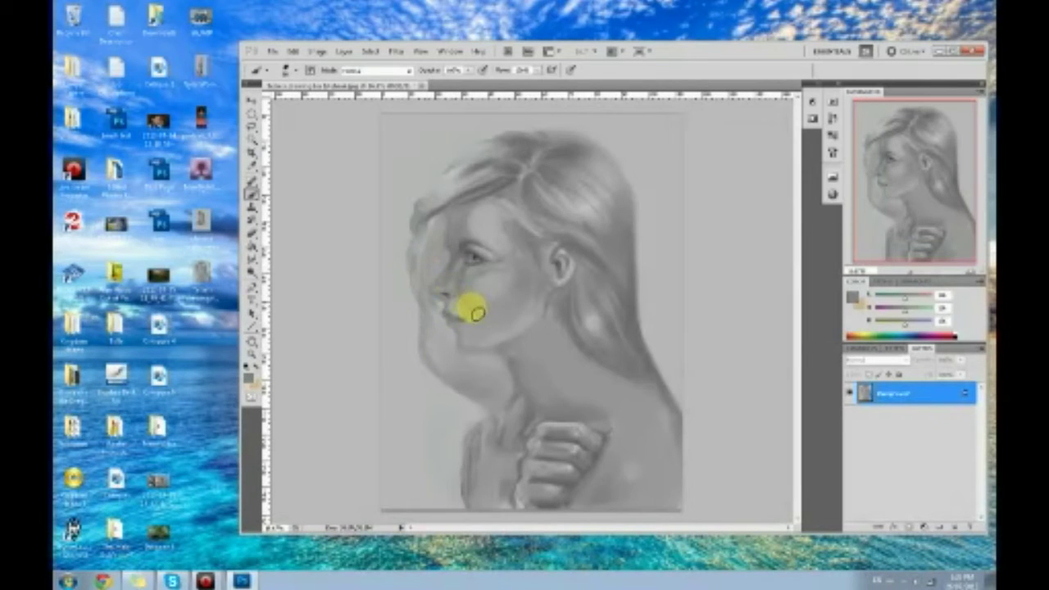
left_click(443, 312, "alt")
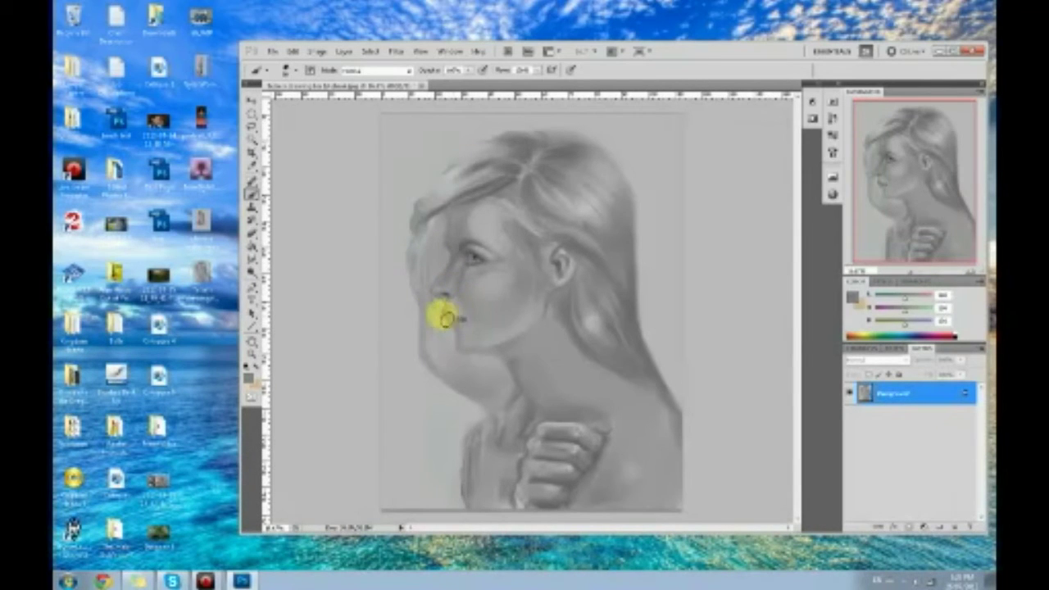
Darken the brow beside the nose bridge, fill out the lips, and rework the shading of the chin and jaw.
left_click(441, 295, "alt")
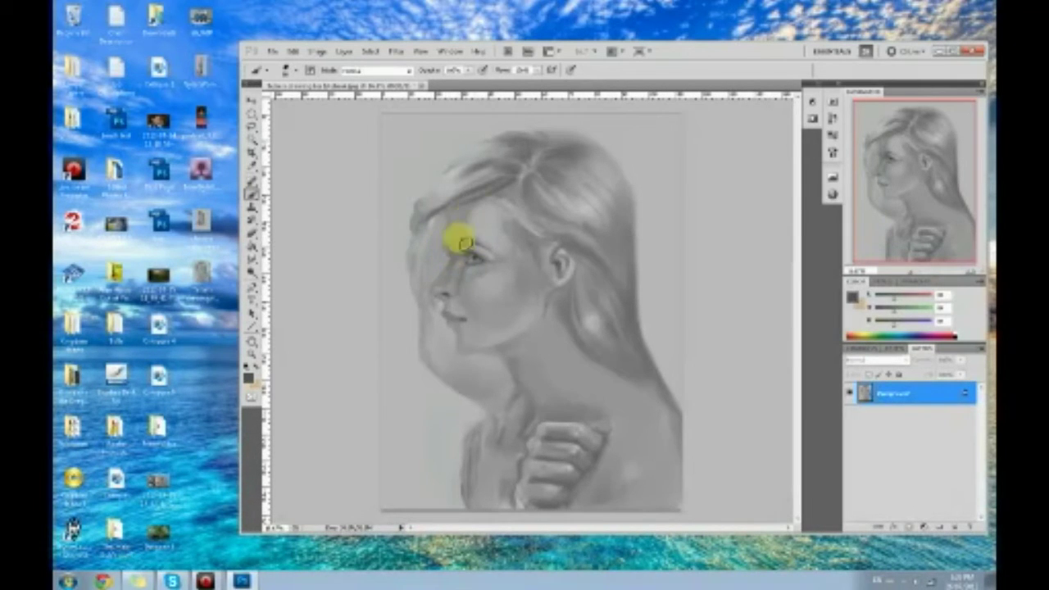
left_click(455, 301, "alt")
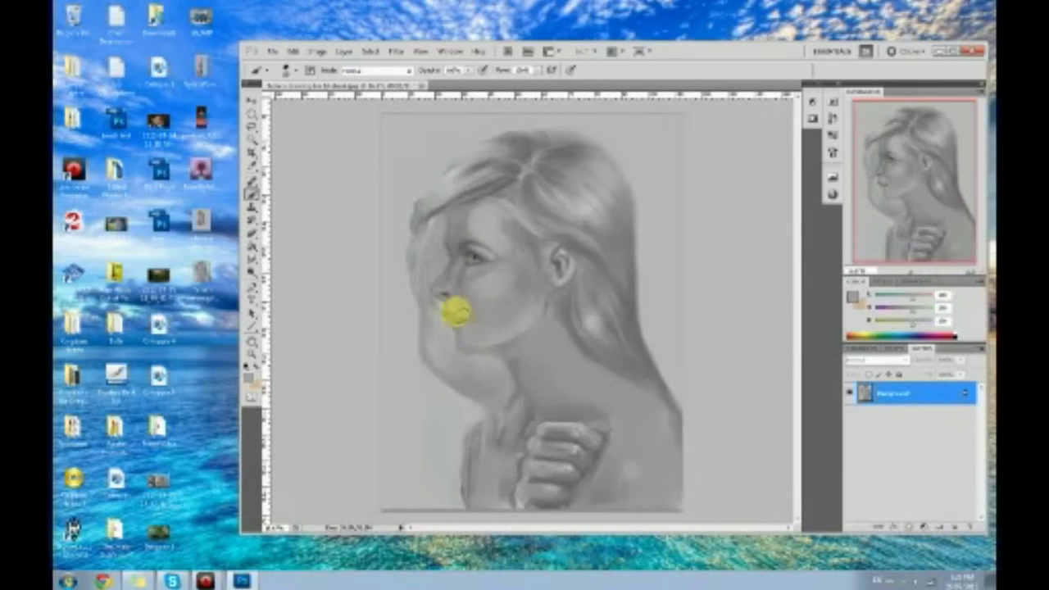
left_click(459, 322)
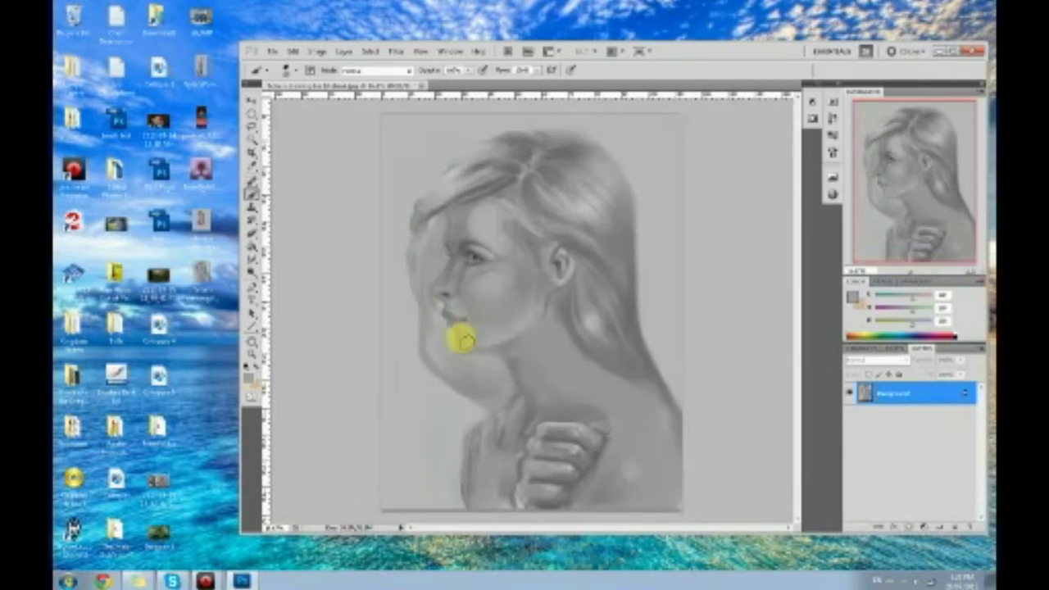
mouse_move(469, 344)
left_mouse_down()
mouse_move(499, 335)
mouse_move(474, 346)
mouse_move(505, 337)
mouse_move(478, 346)
mouse_move(509, 352)
mouse_move(483, 365)
mouse_move(494, 359)
mouse_move(453, 349)
mouse_move(487, 357)
mouse_move(460, 349)
mouse_move(480, 338)
mouse_move(459, 336)
mouse_move(484, 355)
mouse_move(474, 339)
mouse_move(474, 350)
mouse_move(511, 340)
mouse_move(521, 359)
mouse_move(524, 349)
mouse_move(510, 349)
mouse_move(514, 358)
mouse_move(545, 304)
mouse_move(498, 208)
mouse_move(537, 278)
mouse_move(549, 281)
mouse_move(517, 345)
mouse_move(498, 350)
mouse_move(522, 355)
mouse_move(533, 336)
mouse_move(514, 370)
mouse_move(544, 339)
mouse_move(536, 344)
mouse_move(548, 316)
mouse_move(517, 372)
mouse_move(487, 368)
mouse_move(506, 353)
mouse_move(509, 373)
mouse_move(477, 357)
mouse_move(509, 377)
mouse_move(449, 350)
mouse_move(490, 370)
mouse_move(445, 342)
mouse_move(480, 278)
mouse_move(481, 227)
mouse_move(499, 251)
mouse_move(466, 197)
mouse_move(581, 211)
mouse_move(480, 220)
mouse_move(474, 276)
left_mouse_up()
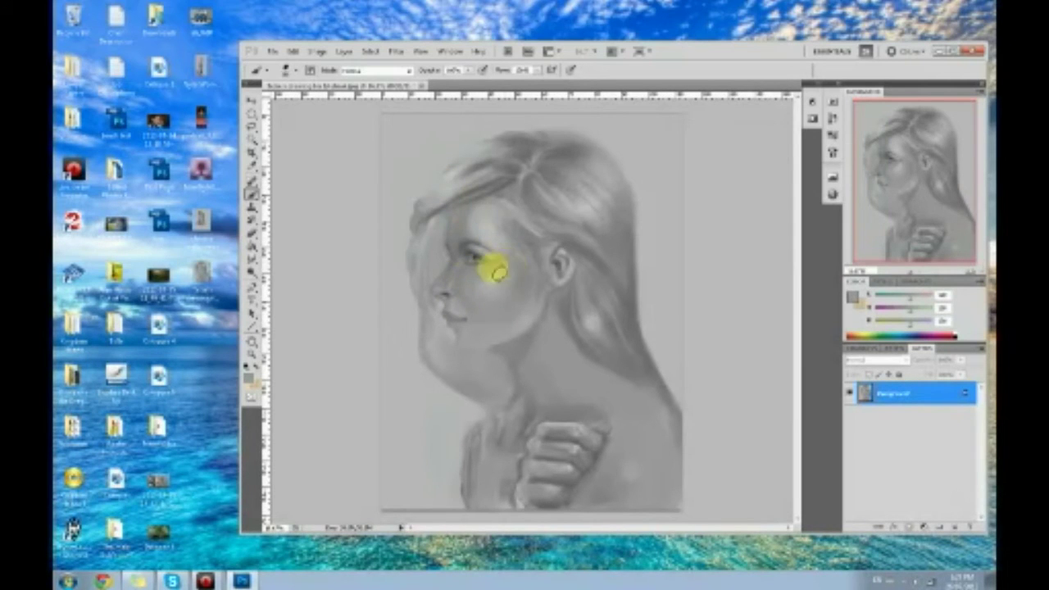
Paint light highlights under the eye and on the cheek, and blend the shading around the mouth, chin and jaw.
left_click(469, 273)
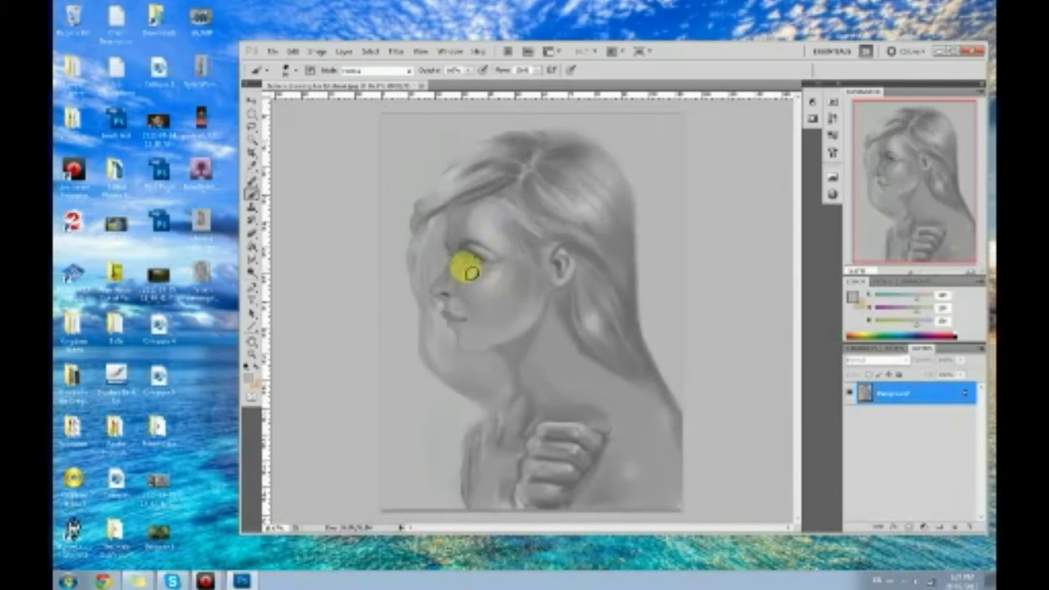
left_click(471, 272, "alt")
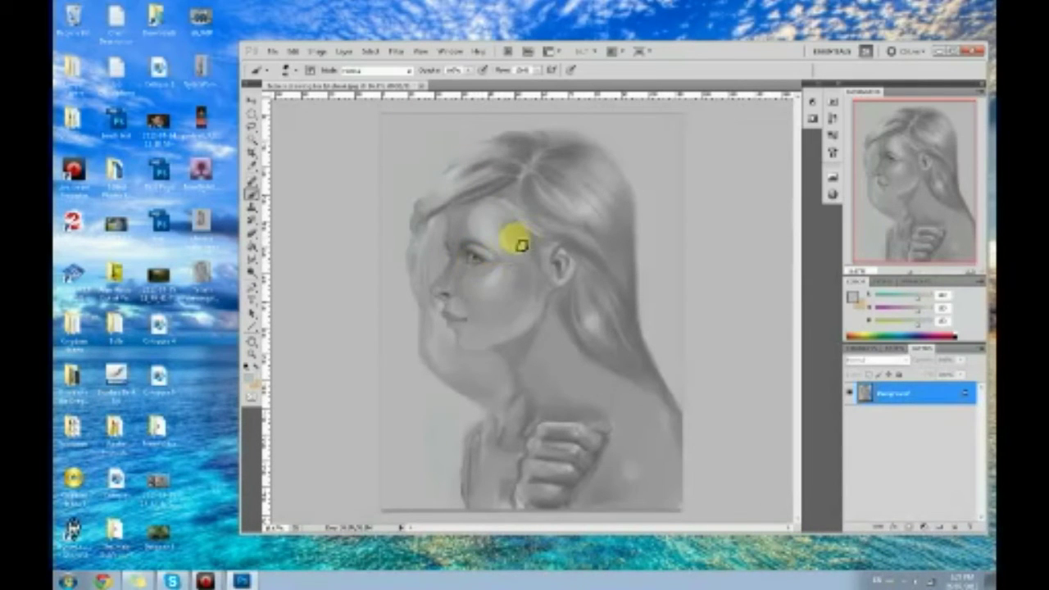
left_click(464, 321, "alt")
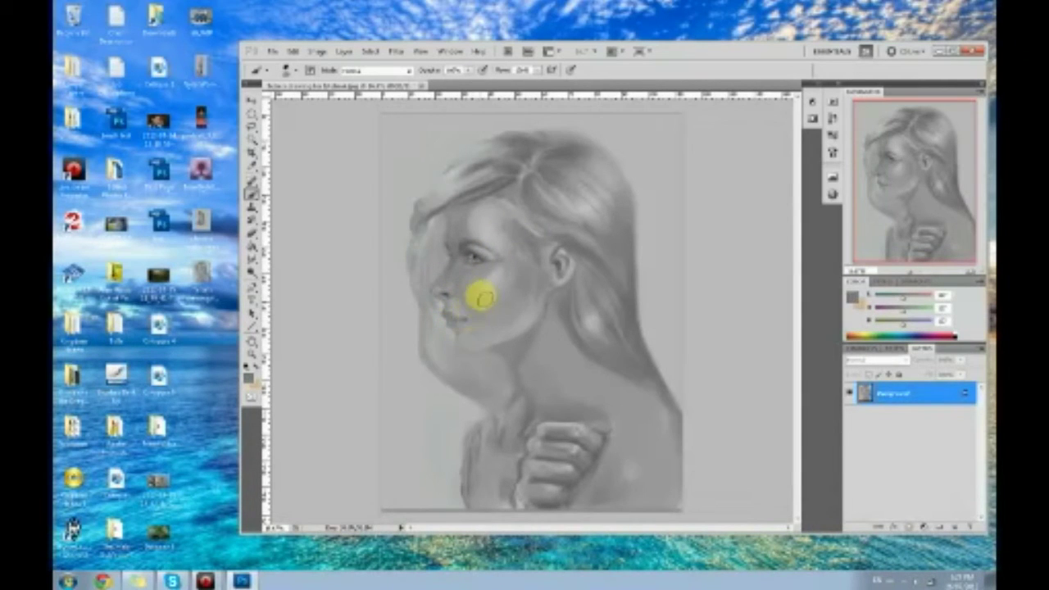
left_click(448, 334, "alt")
left_click(446, 328, "alt")
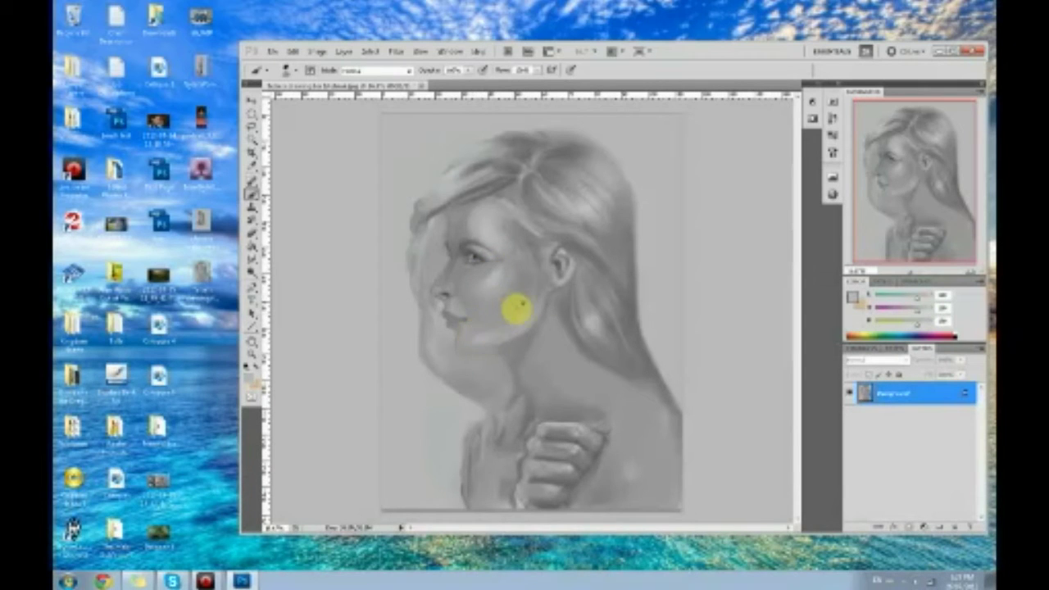
mouse_move(475, 333)
left_mouse_down()
mouse_move(514, 328)
mouse_move(494, 279)
mouse_move(450, 307)
mouse_move(508, 270)
mouse_move(566, 253)
mouse_move(490, 274)
mouse_move(491, 251)
mouse_move(439, 289)
mouse_move(476, 249)
mouse_move(431, 293)
mouse_move(486, 220)
mouse_move(532, 223)
left_mouse_up()
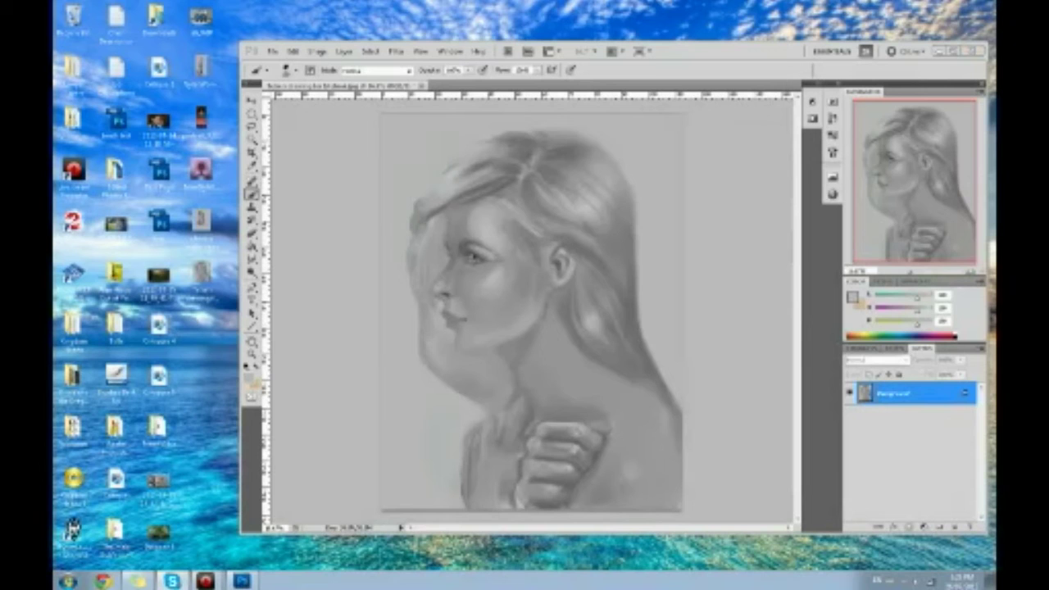
left_click(758, 282)
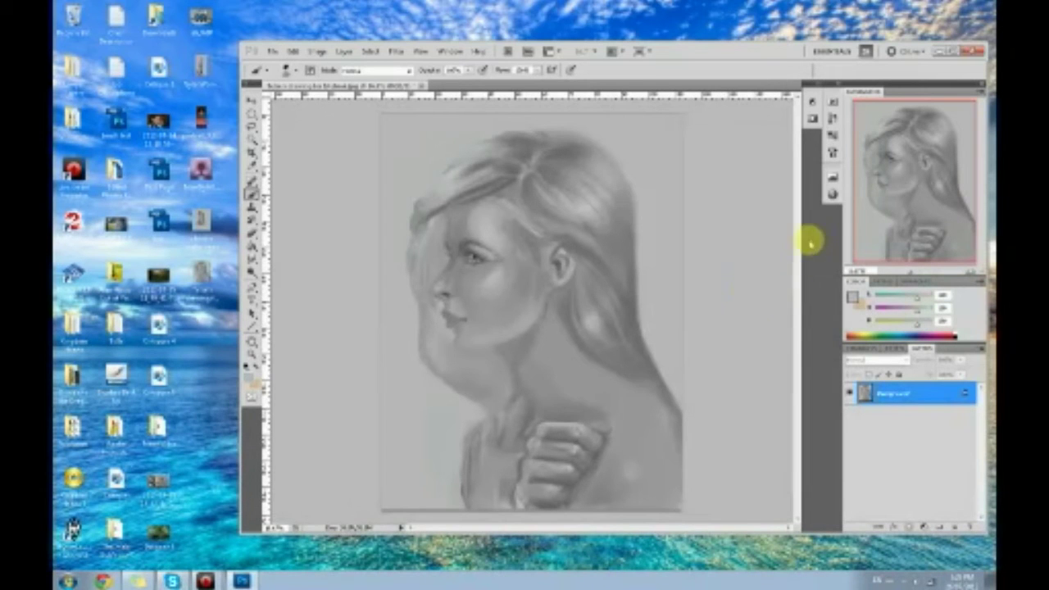
Tone the neck and shoulder with the Burn tool and brush, and paint a soft highlight on the shoulder in a lighter grey.
left_click(710, 227)
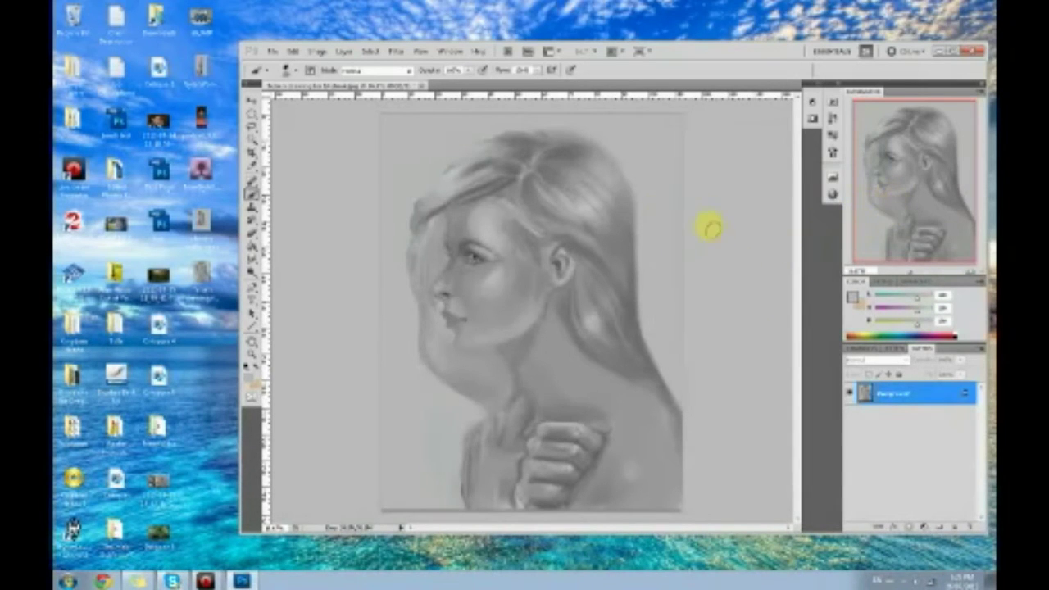
left_click(250, 270)
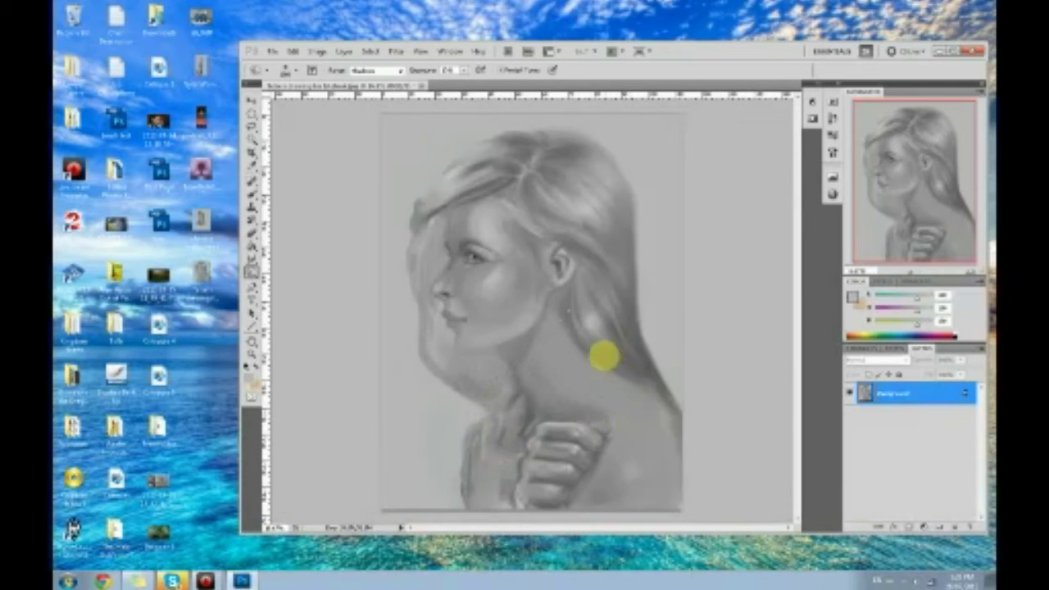
key("b")
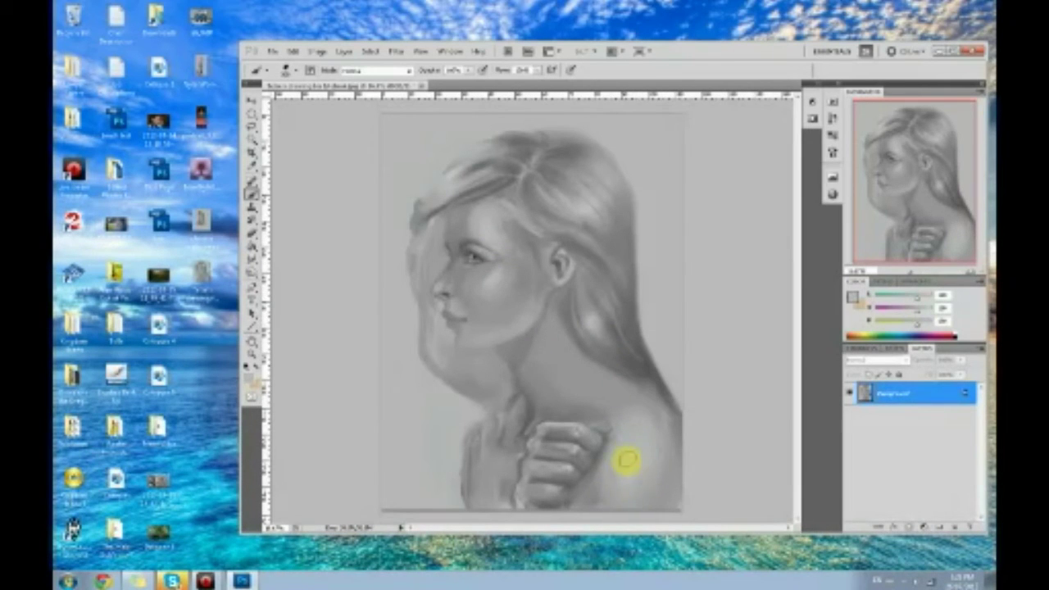
left_click(852, 295)
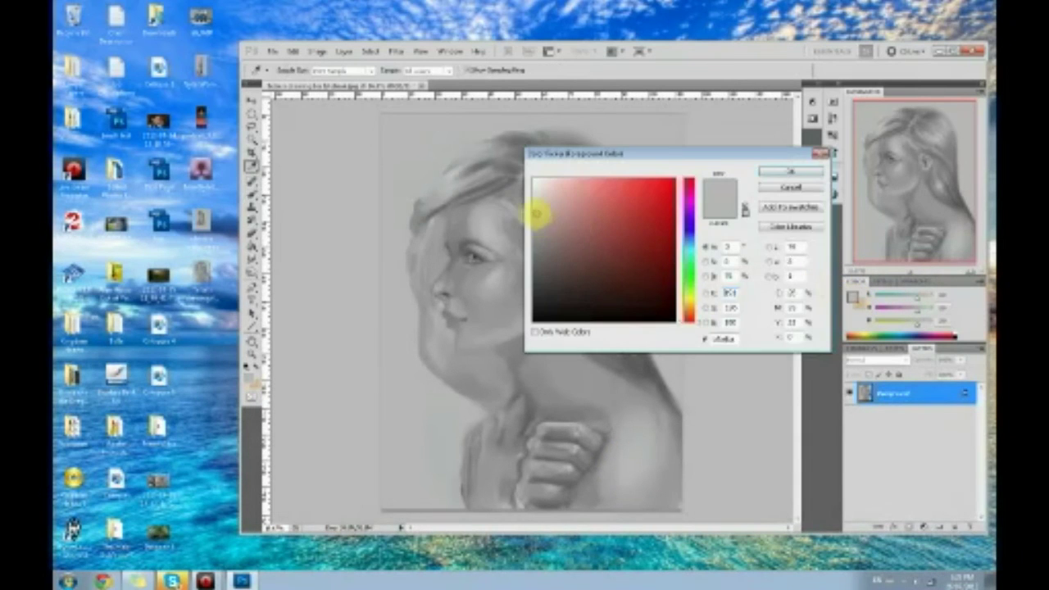
left_click(807, 171)
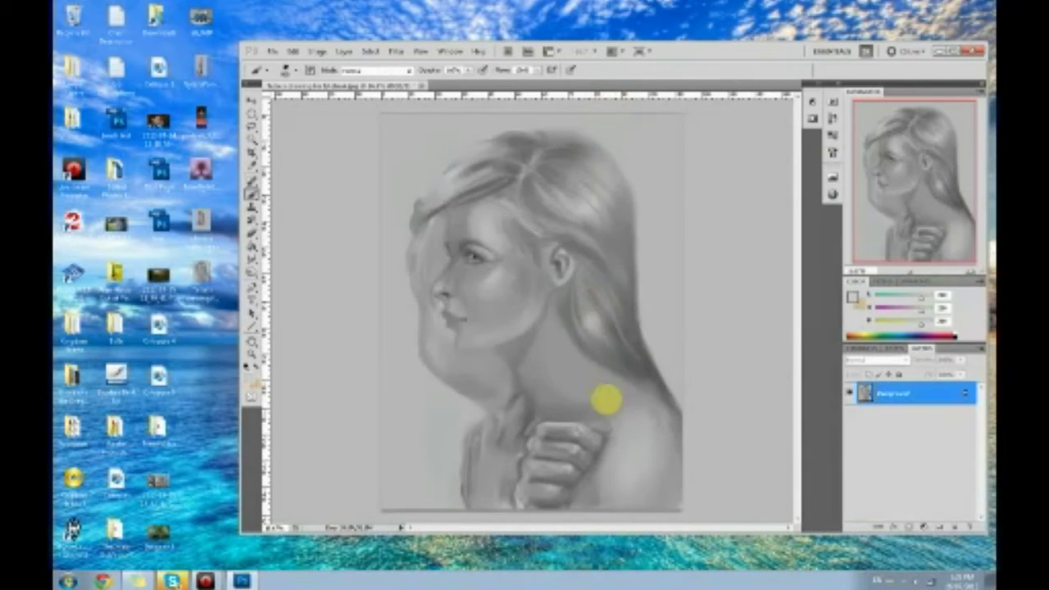
mouse_move(633, 455)
left_mouse_down()
mouse_move(622, 500)
mouse_move(632, 461)
left_mouse_up()
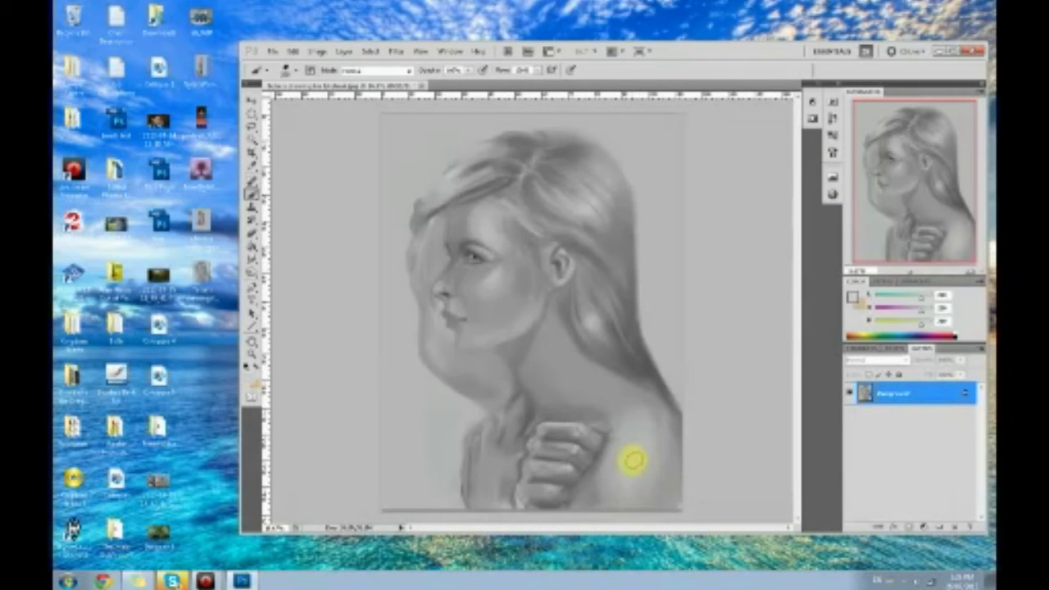
Blend the shading of the neck below the jaw, and smooth the side of the face before the ear with a sampled grey.
mouse_move(543, 338)
left_mouse_down()
mouse_move(603, 395)
mouse_move(540, 348)
mouse_move(595, 399)
mouse_move(553, 359)
mouse_move(590, 349)
left_mouse_up()
left_click(522, 259, "alt")
mouse_move(523, 259)
left_mouse_down()
mouse_move(534, 322)
mouse_move(510, 317)
mouse_move(534, 297)
mouse_move(529, 273)
left_mouse_up()
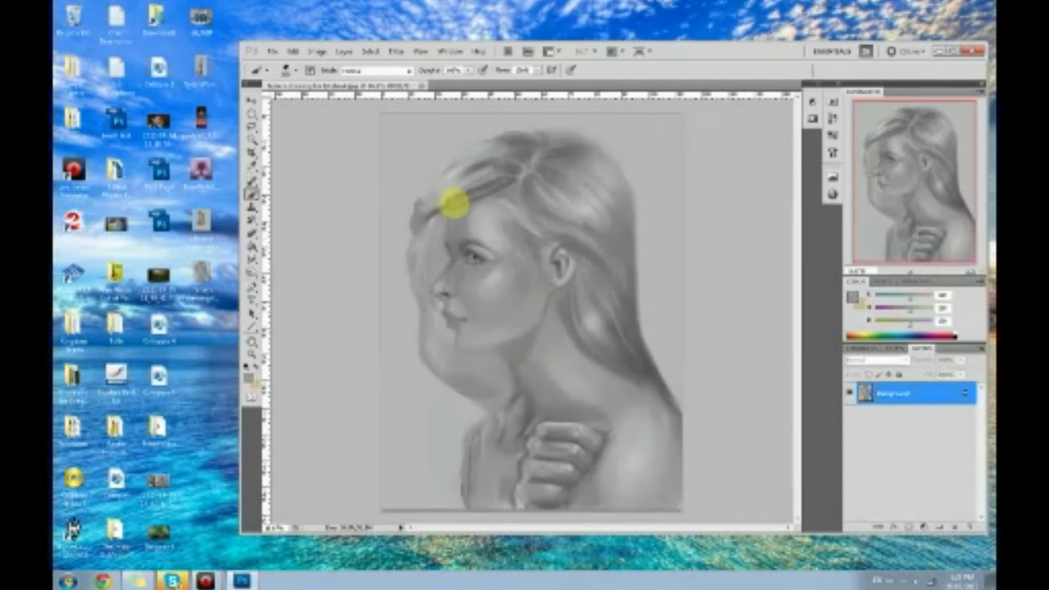
Trim the outer edge of the front hair with the sampled background grey, and repaint the strand in front of the face.
left_click(386, 236, "alt")
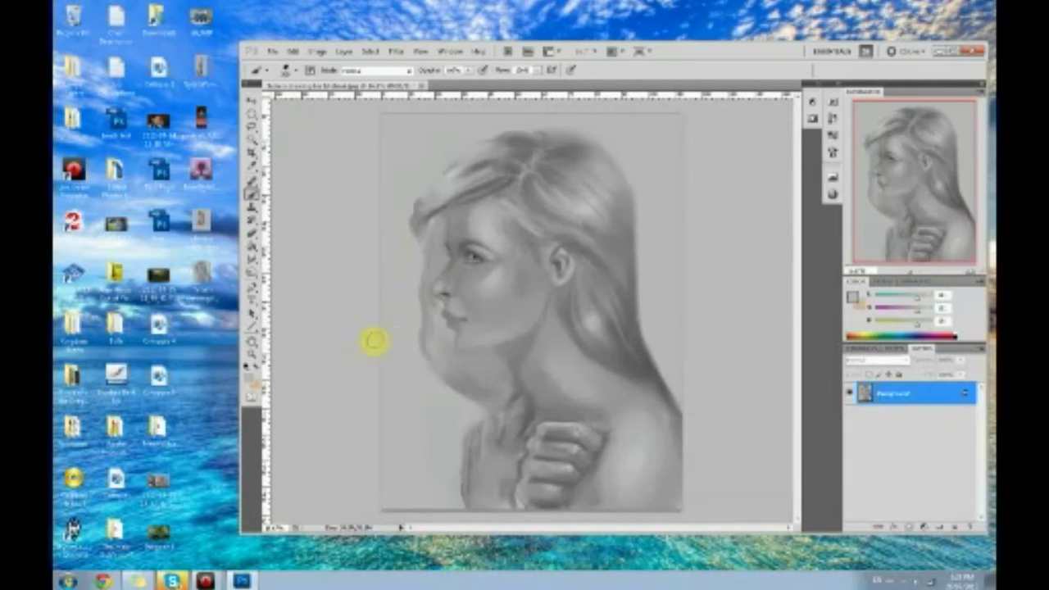
left_click(422, 200, "alt")
mouse_move(422, 201)
left_mouse_down()
mouse_move(441, 234)
mouse_move(417, 220)
mouse_move(417, 236)
mouse_move(445, 217)
mouse_move(427, 236)
mouse_move(445, 232)
mouse_move(438, 222)
mouse_move(405, 291)
mouse_move(442, 226)
mouse_move(438, 270)
mouse_move(418, 239)
mouse_move(438, 273)
mouse_move(424, 239)
mouse_move(431, 292)
mouse_move(434, 264)
mouse_move(447, 306)
mouse_move(430, 275)
mouse_move(442, 351)
mouse_move(433, 305)
mouse_move(478, 360)
mouse_move(469, 316)
mouse_move(447, 336)
mouse_move(452, 368)
mouse_move(452, 313)
mouse_move(433, 300)
mouse_move(443, 318)
mouse_move(444, 291)
mouse_move(457, 298)
mouse_move(437, 290)
mouse_move(460, 299)
mouse_move(442, 301)
mouse_move(451, 291)
mouse_move(445, 300)
mouse_move(462, 319)
mouse_move(440, 303)
mouse_move(456, 308)
mouse_move(457, 327)
mouse_move(489, 320)
mouse_move(453, 327)
left_mouse_up()
Refine the shading around the nose, mouth and chin with greys sampled near the nose and chin.
left_click(440, 295, "alt")
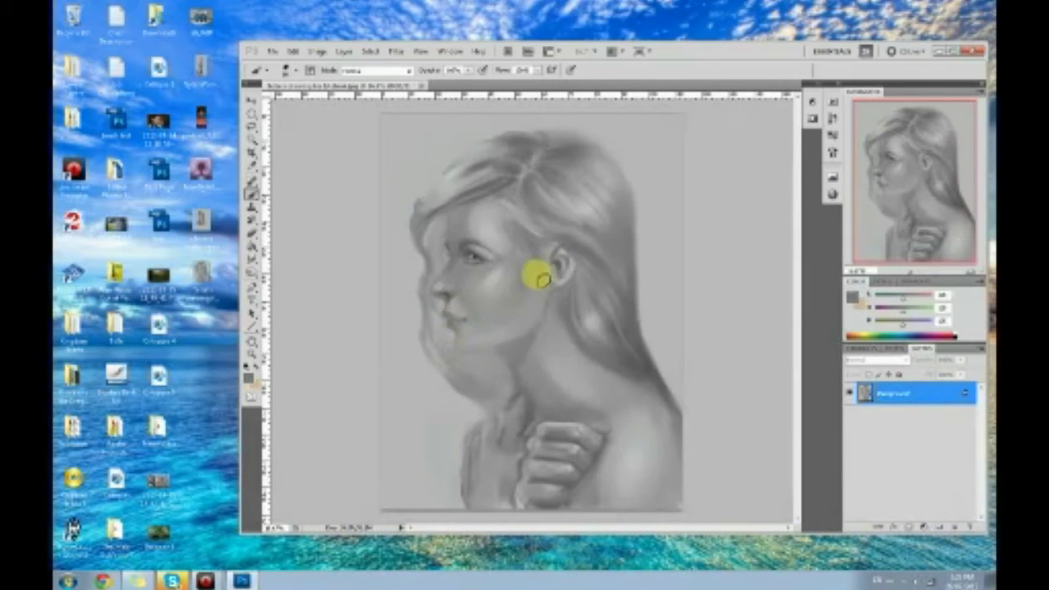
mouse_move(445, 293)
left_mouse_down()
mouse_move(457, 306)
mouse_move(444, 289)
mouse_move(459, 297)
mouse_move(437, 295)
mouse_move(449, 319)
mouse_move(447, 308)
mouse_move(494, 312)
mouse_move(490, 304)
left_mouse_up()
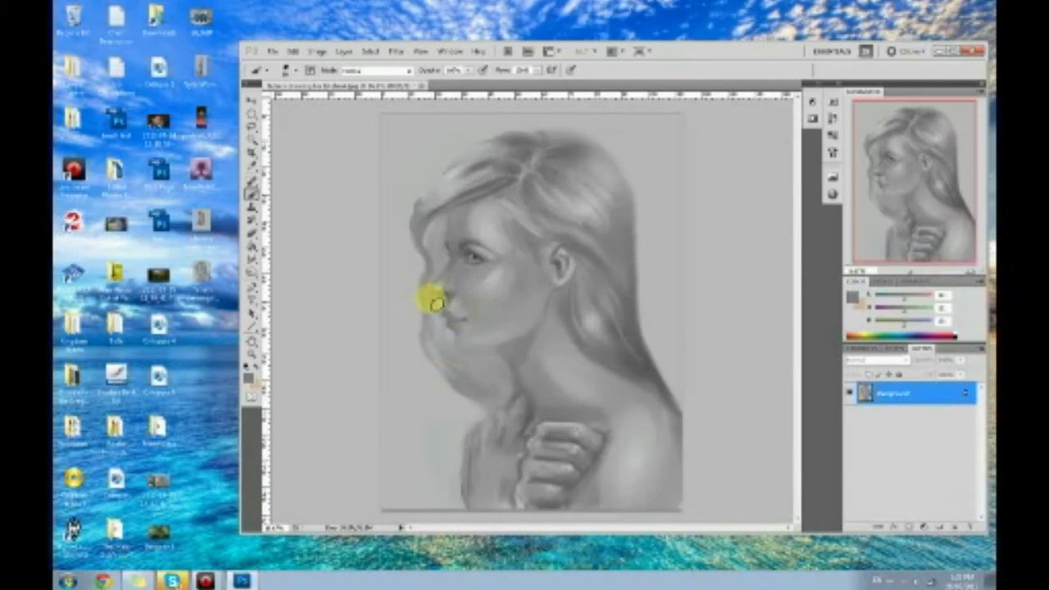
left_click(455, 339, "alt")
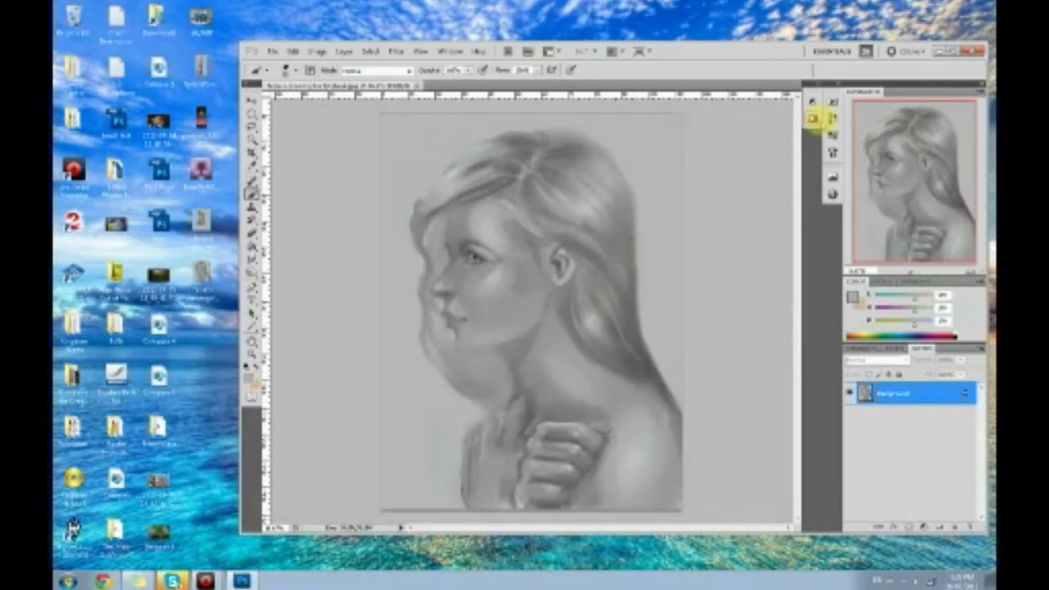
Compare the painting with its original opening state in the history, and return to the latest brush stroke.
left_click(829, 118)
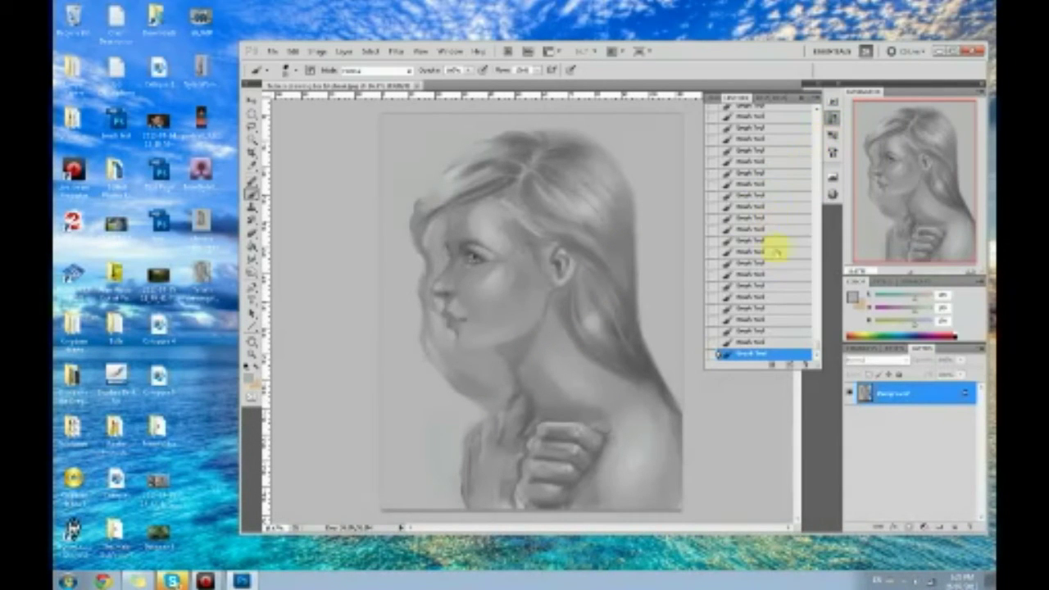
left_click_drag(811, 347, 800, 122)
left_click(797, 123)
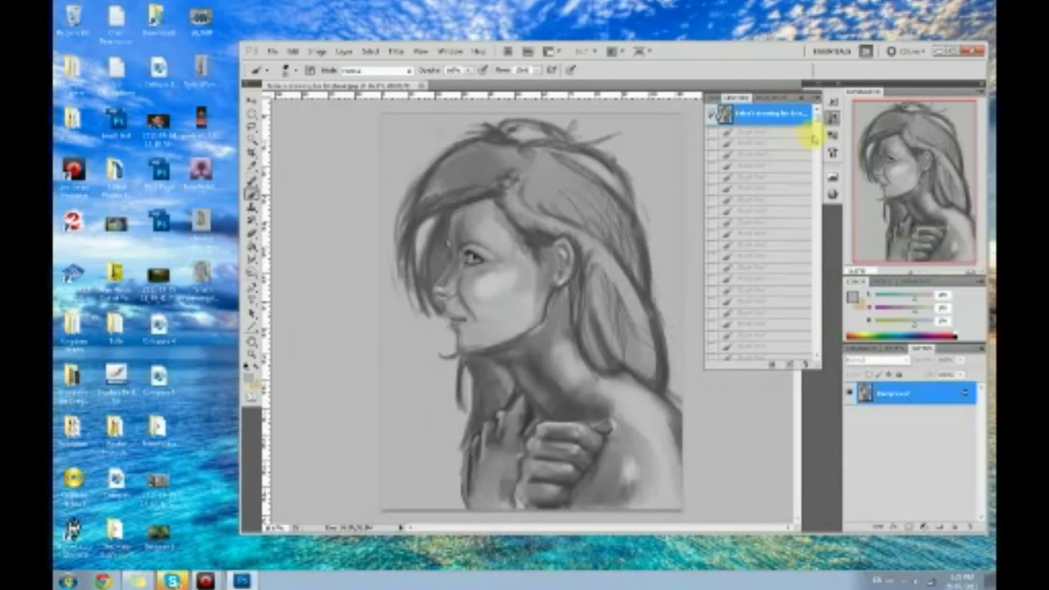
left_click(762, 354)
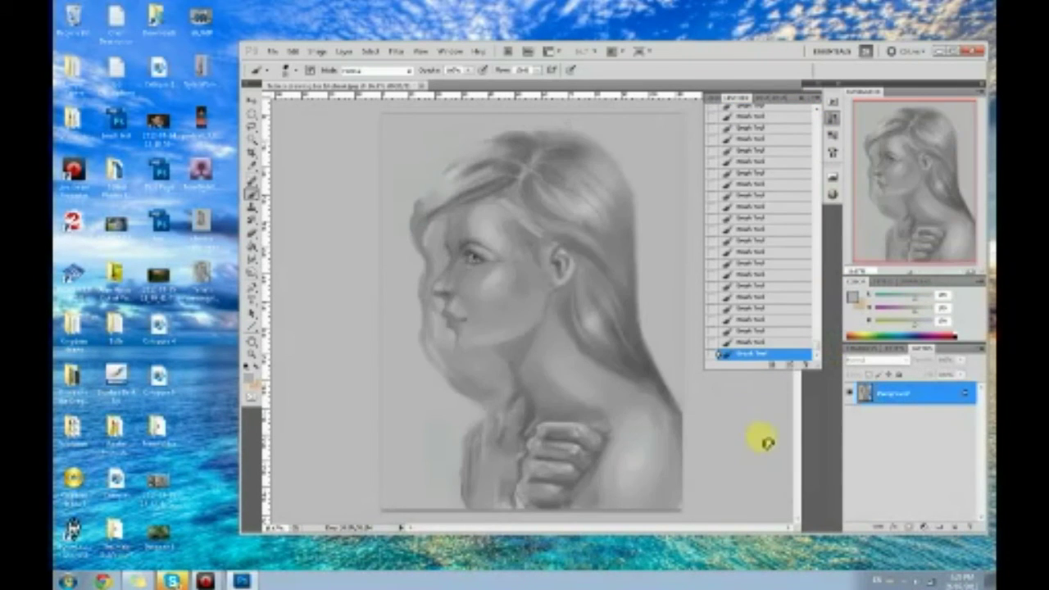
left_click(803, 96)
Burn the lower edge of the shoulder, and brush grey shading beside and below the fist.
left_click_drag(251, 270, 288, 276)
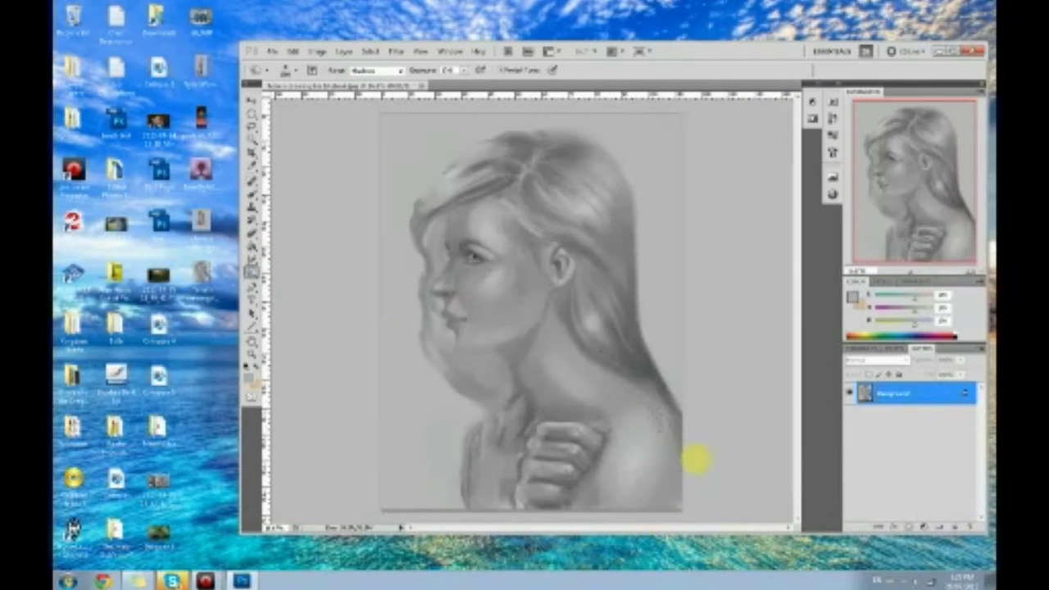
left_click_drag(671, 505, 562, 510)
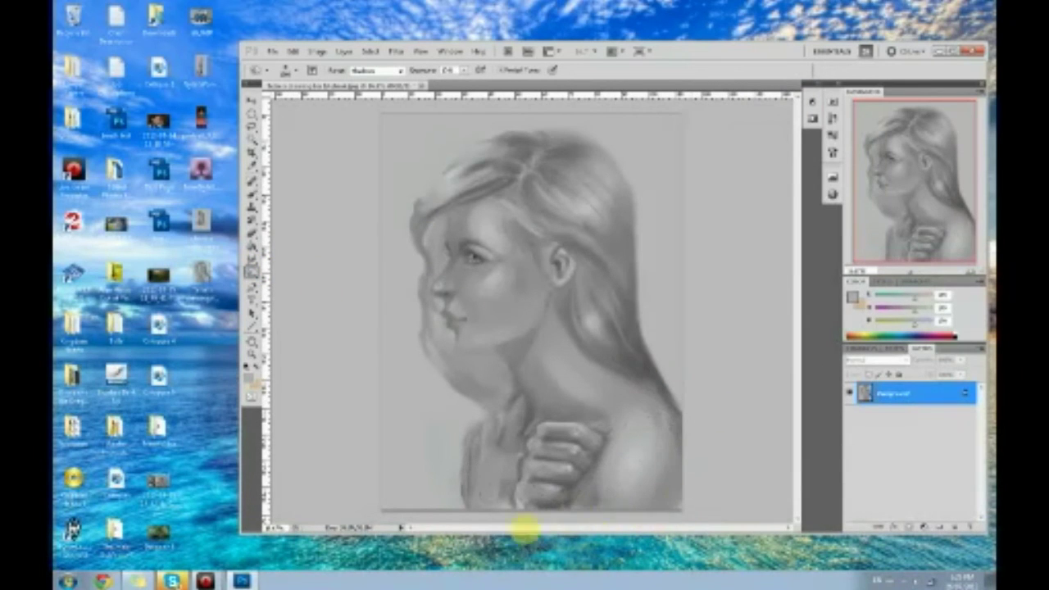
key("b")
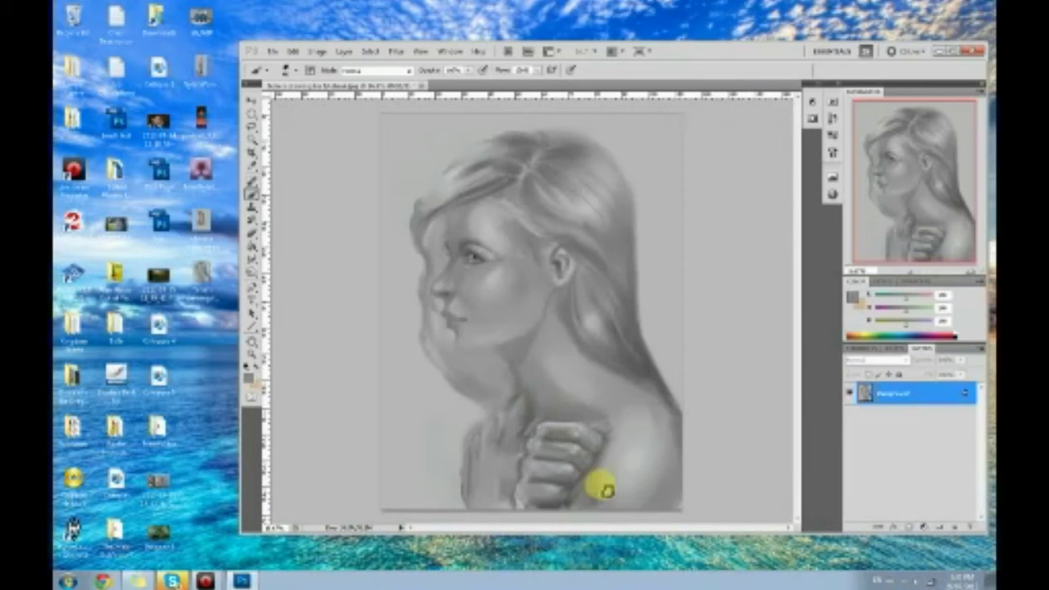
mouse_move(601, 494)
left_mouse_down()
mouse_move(609, 522)
mouse_move(603, 463)
mouse_move(619, 508)
mouse_move(607, 514)
mouse_move(605, 466)
mouse_move(623, 525)
mouse_move(593, 490)
left_mouse_up()
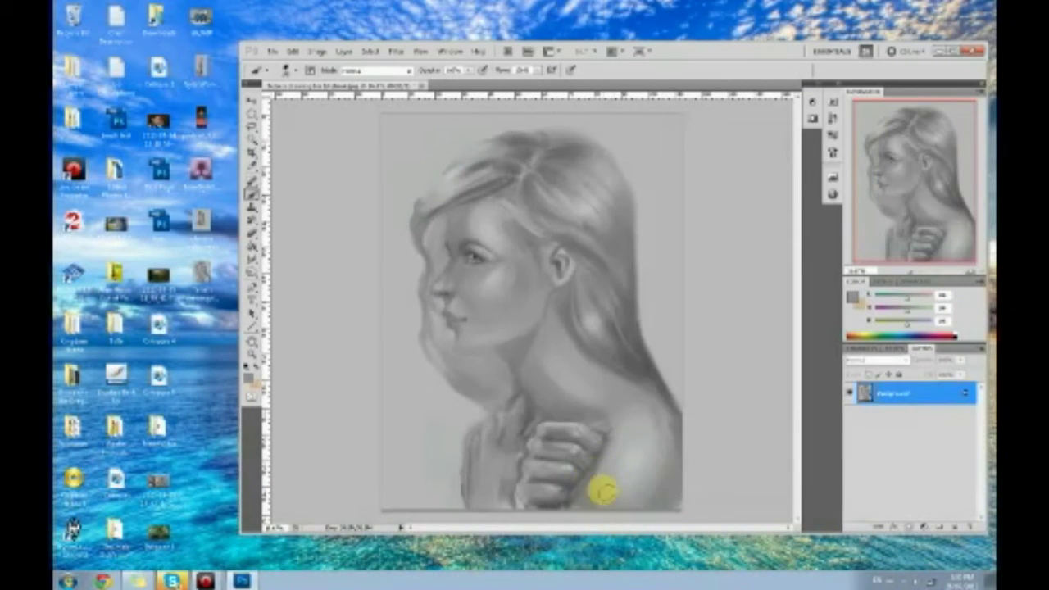
mouse_move(571, 501)
left_mouse_down()
mouse_move(549, 523)
mouse_move(575, 496)
mouse_move(559, 509)
mouse_move(498, 509)
mouse_move(508, 495)
mouse_move(518, 510)
mouse_move(511, 483)
left_mouse_up()
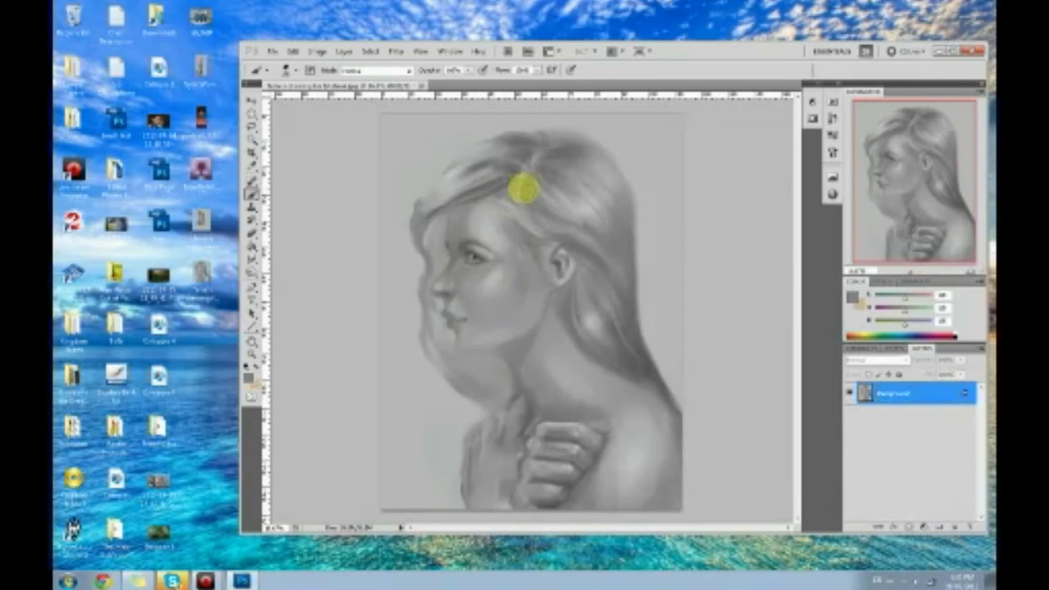
Retouch the hair behind the ear, and refine the nose outline and front hair with sampled greys and a larger brush.
mouse_move(562, 264)
left_mouse_down()
mouse_move(561, 294)
mouse_move(581, 272)
mouse_move(548, 297)
mouse_move(563, 368)
mouse_move(607, 308)
mouse_move(578, 296)
mouse_move(651, 322)
mouse_move(622, 310)
mouse_move(604, 281)
left_mouse_up()
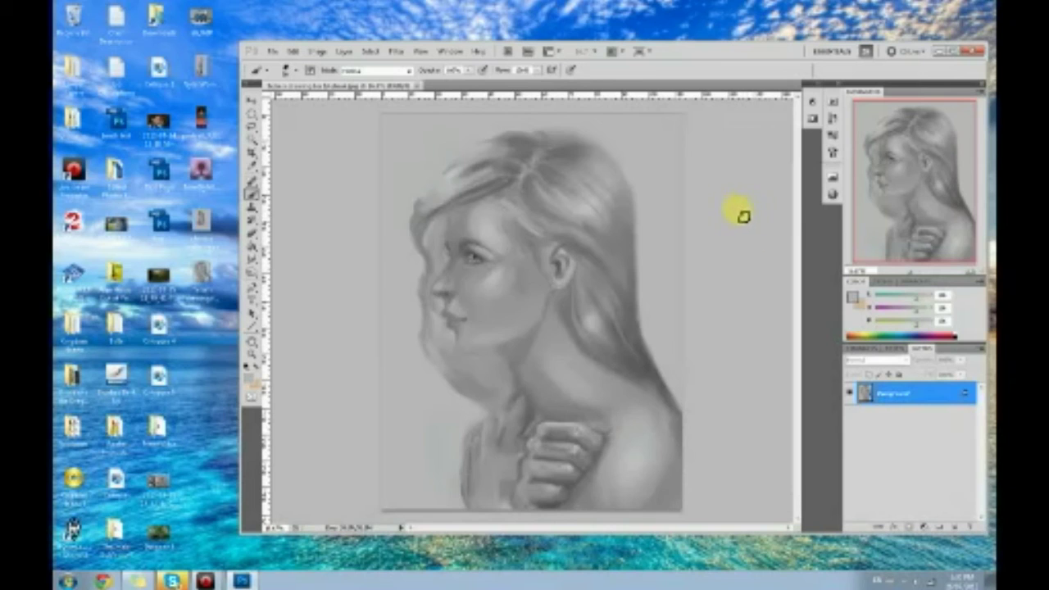
key("bracketright")
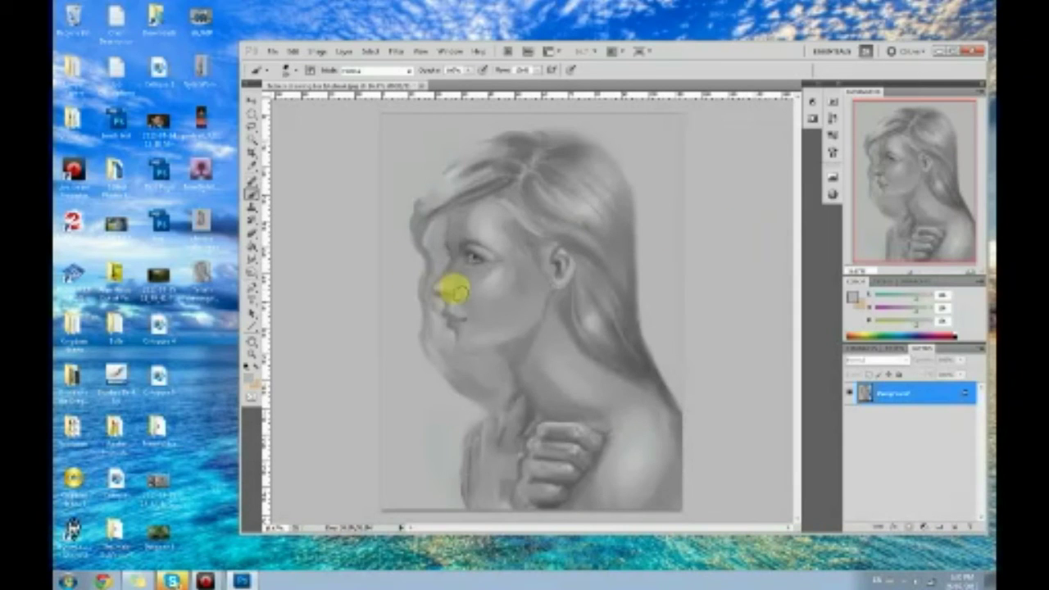
left_click(436, 304, "alt")
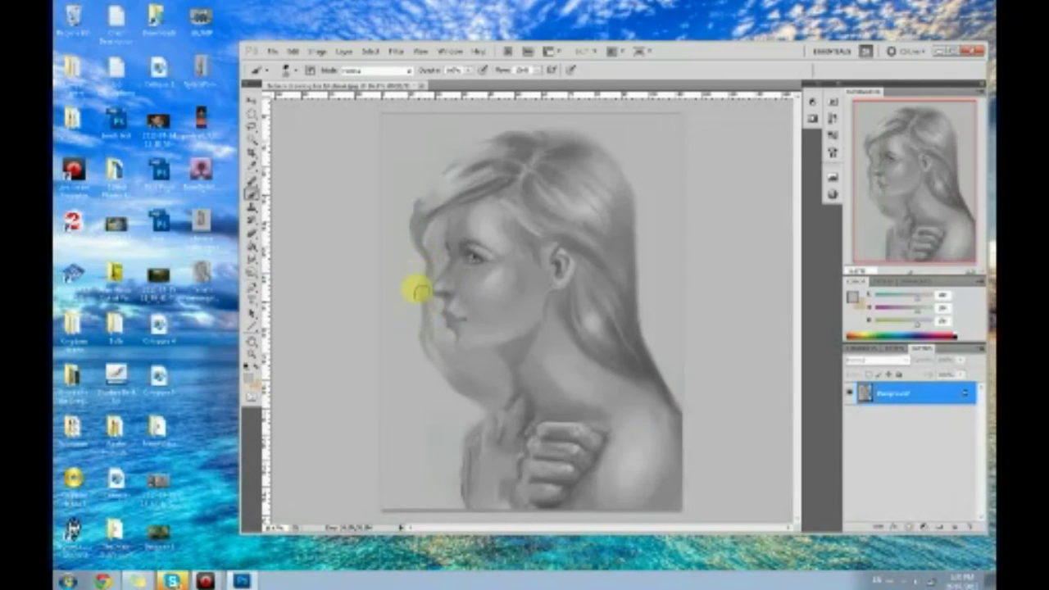
left_click(432, 262, "alt")
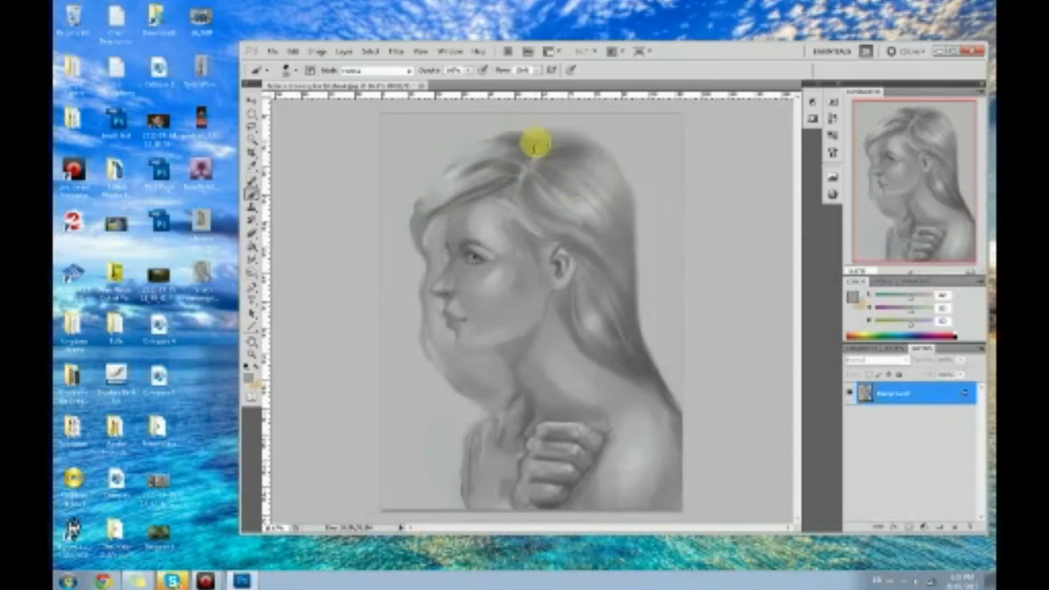
left_click(424, 220)
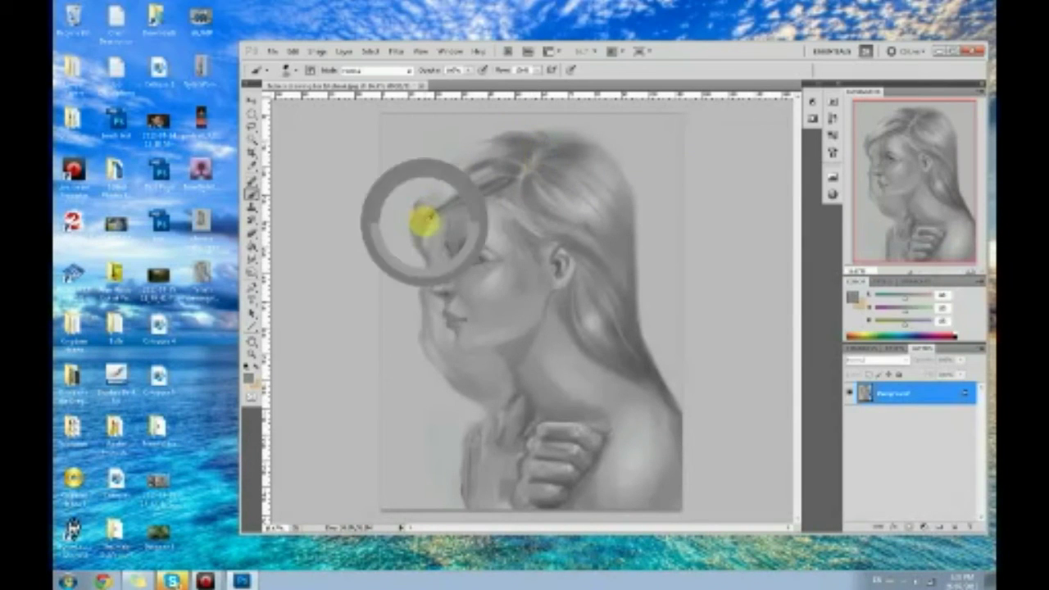